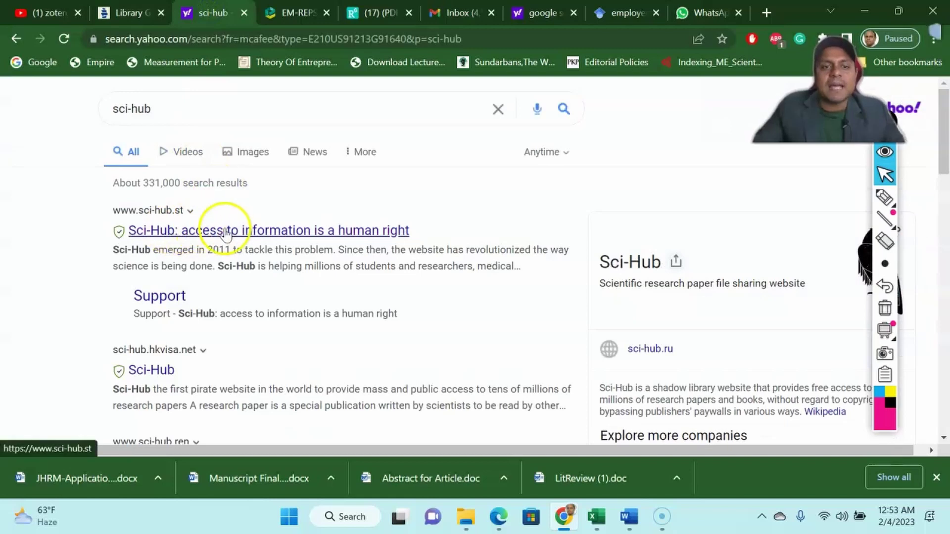
# Open sci-hub.st from the results and focus its reference search box, then go to libgen.is
pyautogui.click(384, 235)
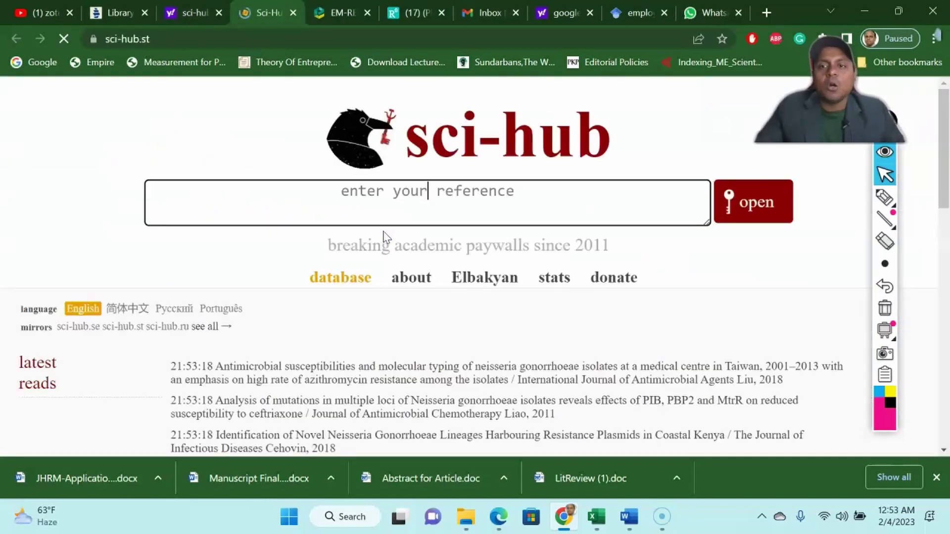
pyautogui.click(402, 216)
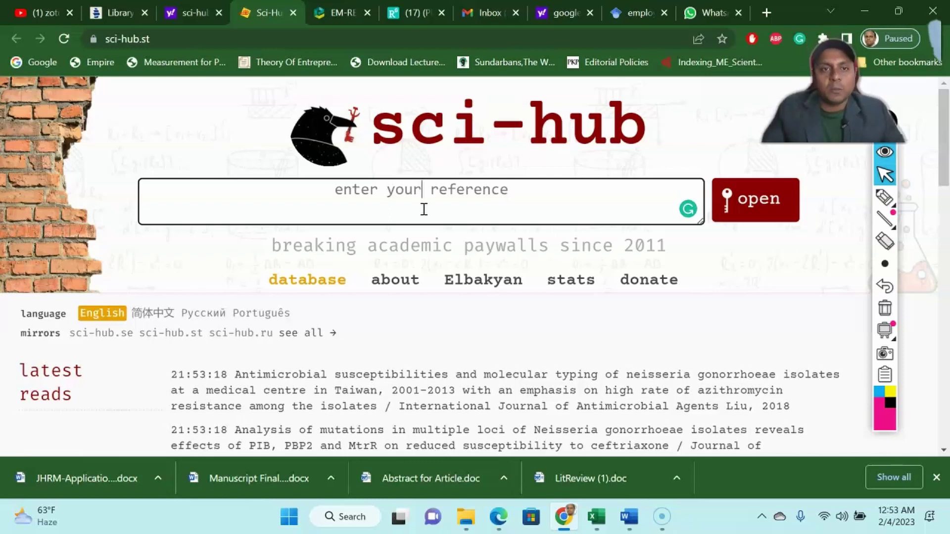
pyautogui.click(104, 11)
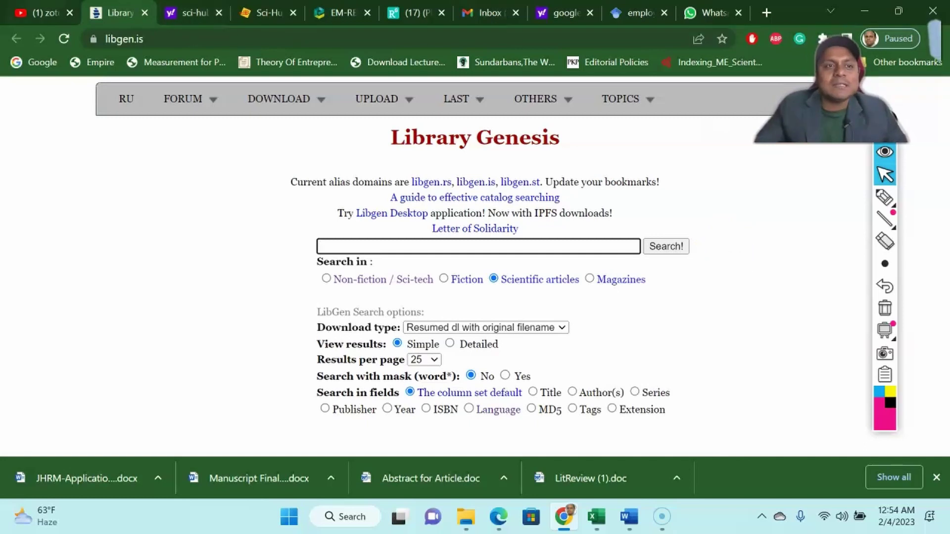
# Switch from libgen.is back to the YouTube 'zotero tutorial' results
pyautogui.click(47, 13)
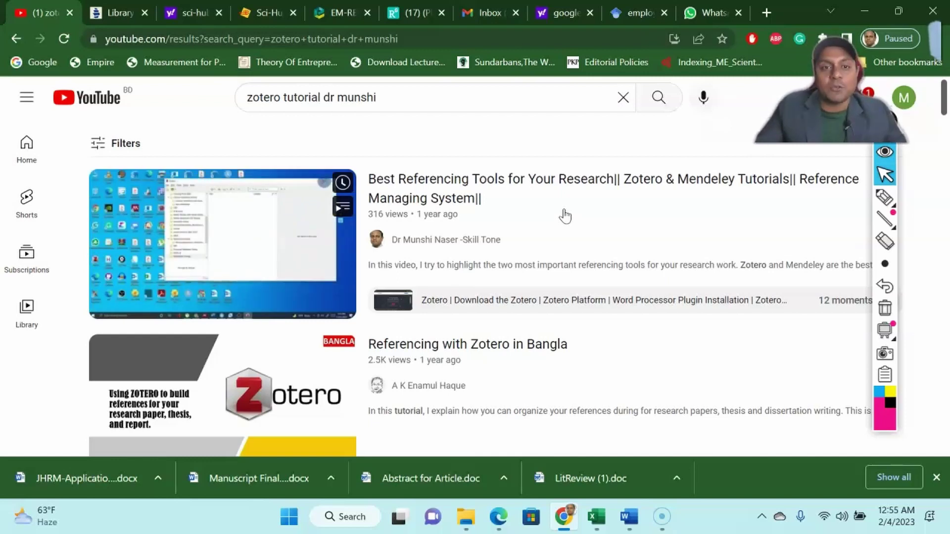
# Replace 'zotero tutorial' with 'maxqda' in the YouTube search, then bring Word forward
pyautogui.click(300, 98)
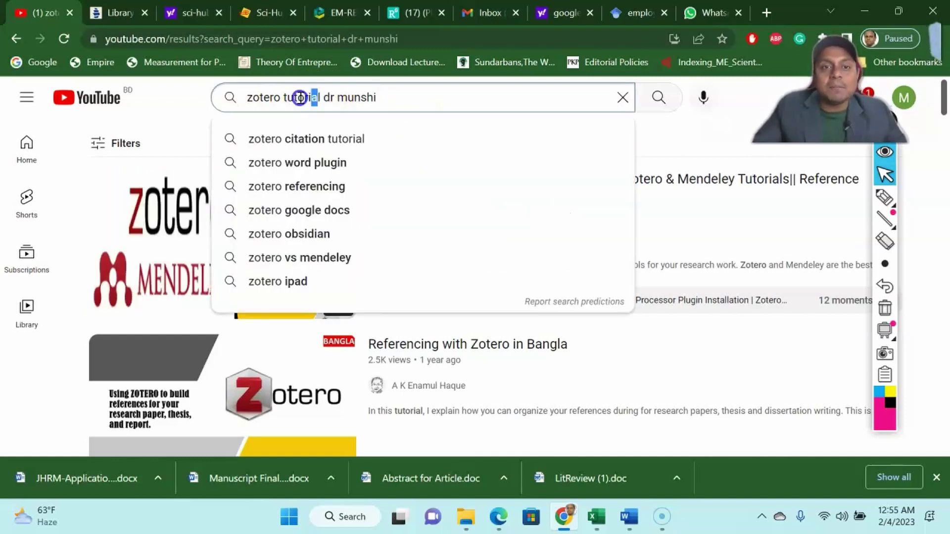
pyautogui.moveTo(300, 98); pyautogui.dragTo(215, 96)
pyautogui.write('max')
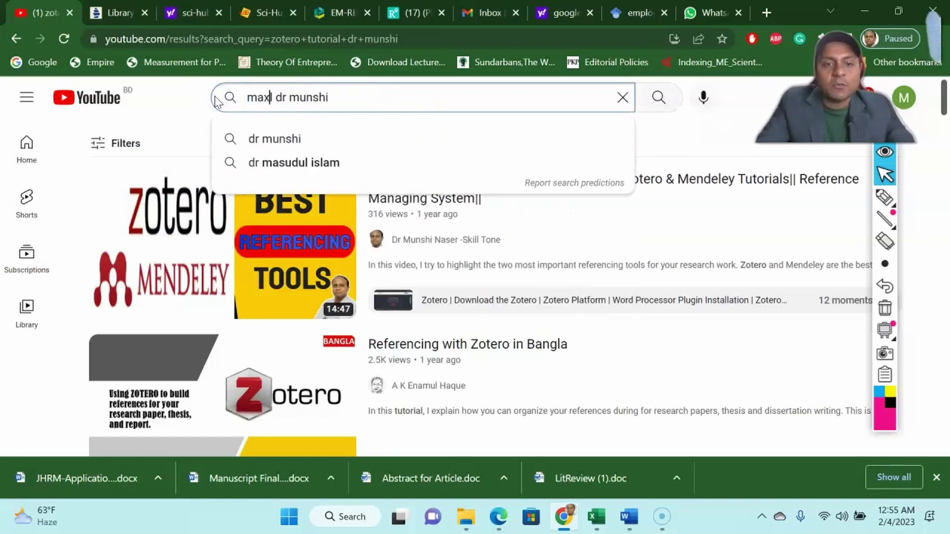
pyautogui.write('qda')
pyautogui.press('Return')
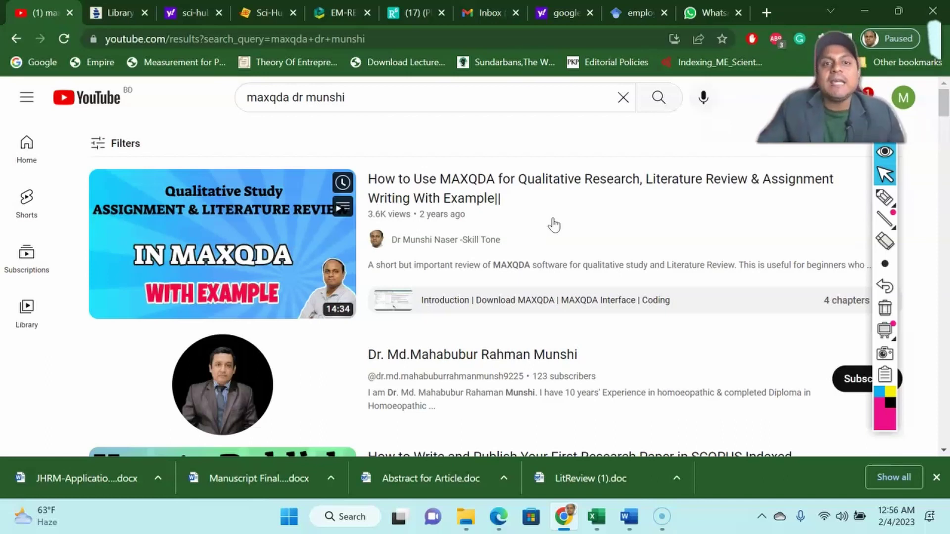
pyautogui.click(628, 516)
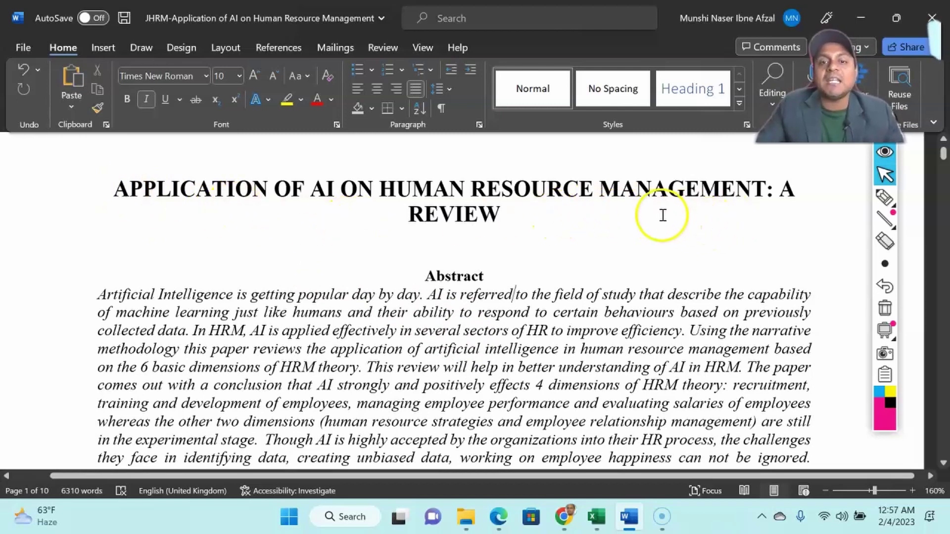
# Review the manuscript's title and abstract, select its Keywords list, then return to Chrome
pyautogui.scroll(-1, 660, 212)
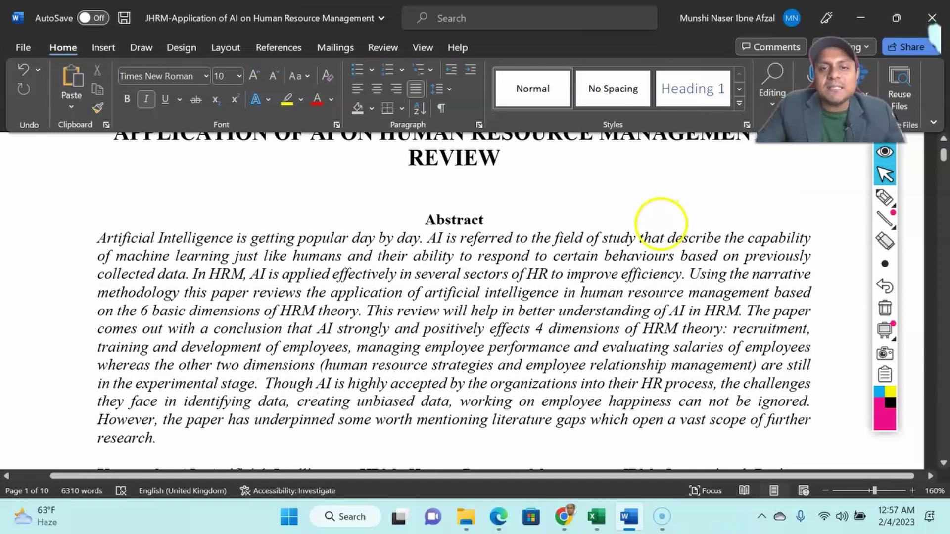
pyautogui.scroll(3, 659, 222)
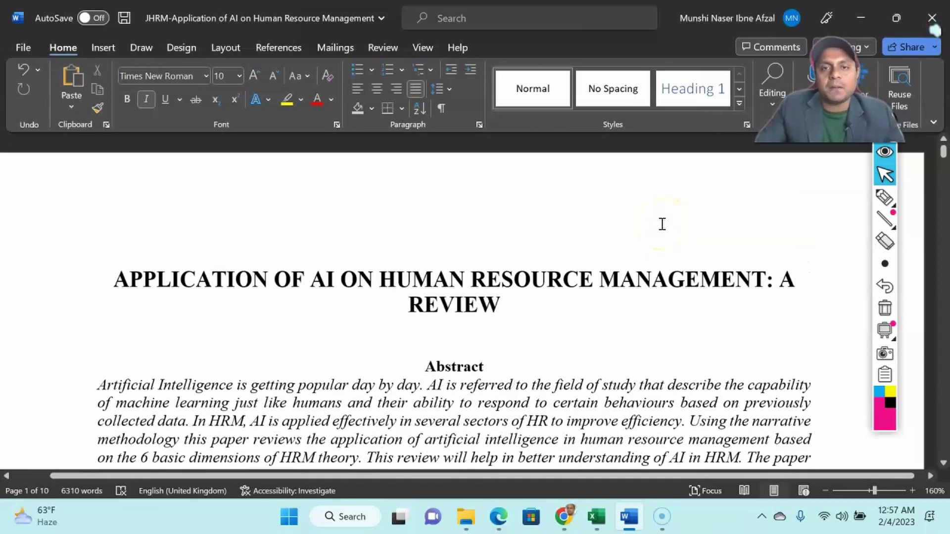
pyautogui.scroll(-5, 662, 226)
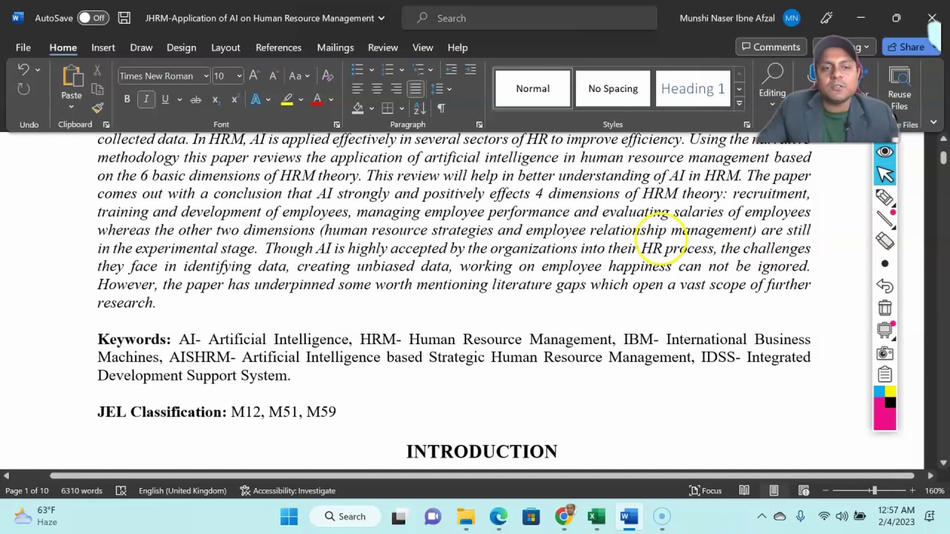
pyautogui.scroll(-3, 661, 237)
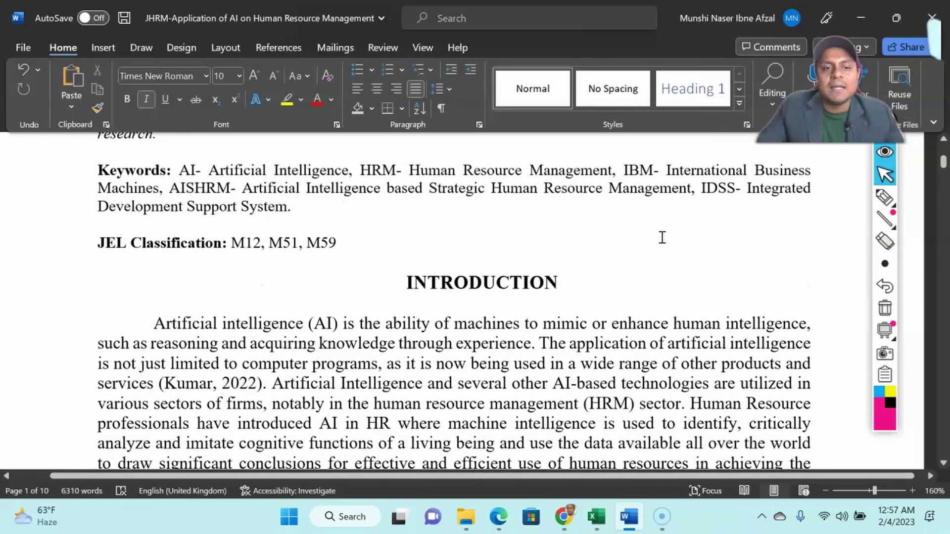
pyautogui.moveTo(179, 166); pyautogui.dragTo(291, 206)
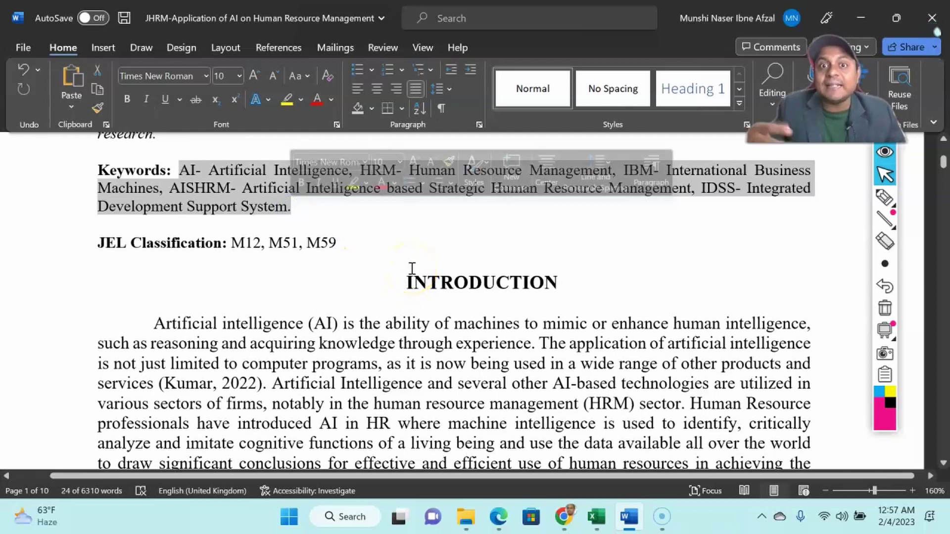
pyautogui.click(563, 516)
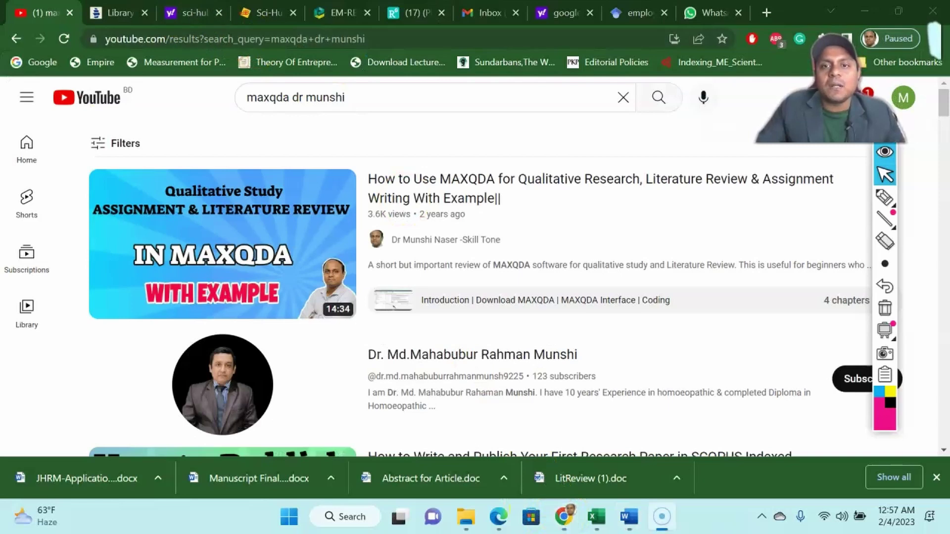
# Switch from the MAXQDA results back to the Word manuscript with Alt+Tab
pyautogui.hotkey('alt', 'Tab')
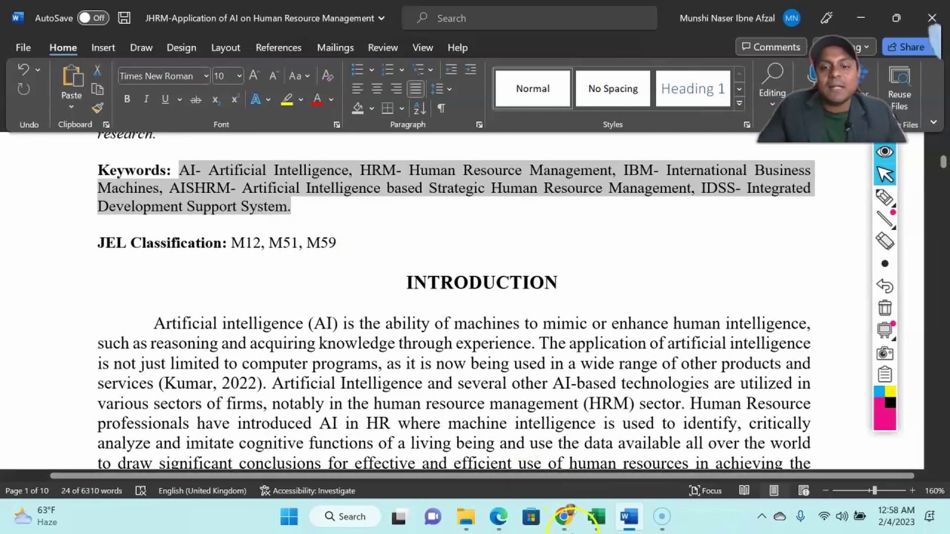
# Copy the manuscript's title from the top of the Word document, then switch to Google Scholar
pyautogui.click(560, 514)
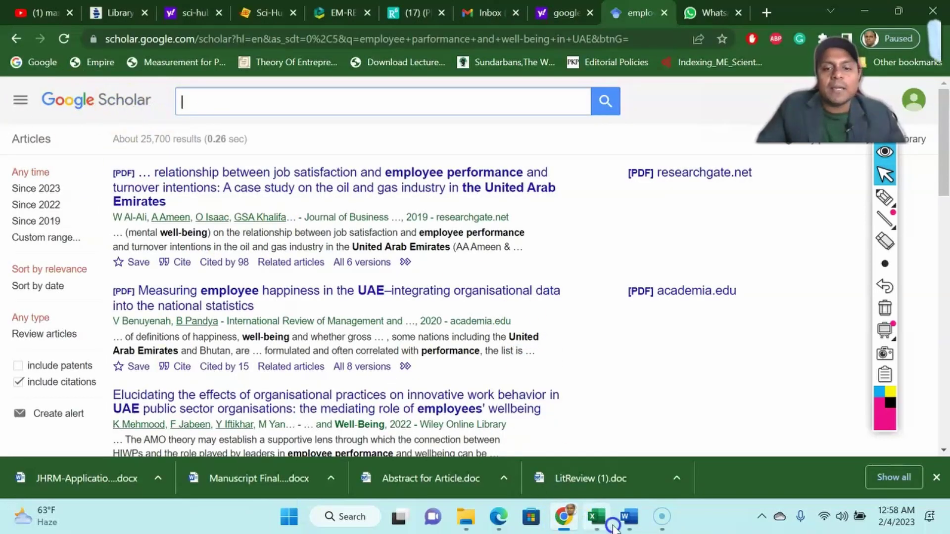
pyautogui.click(628, 516)
pyautogui.scroll(8, 393, 250)
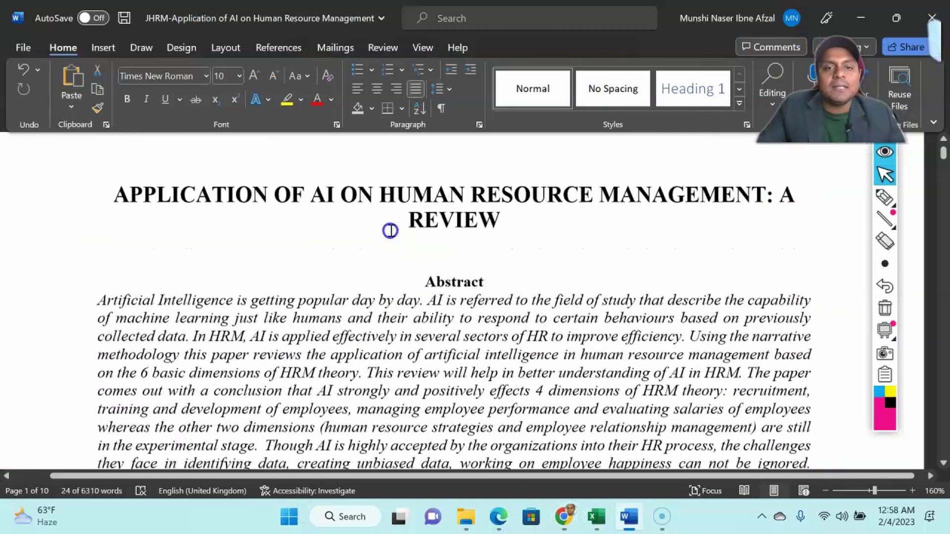
pyautogui.moveTo(115, 221); pyautogui.dragTo(708, 224)
pyautogui.rightClick(704, 221)
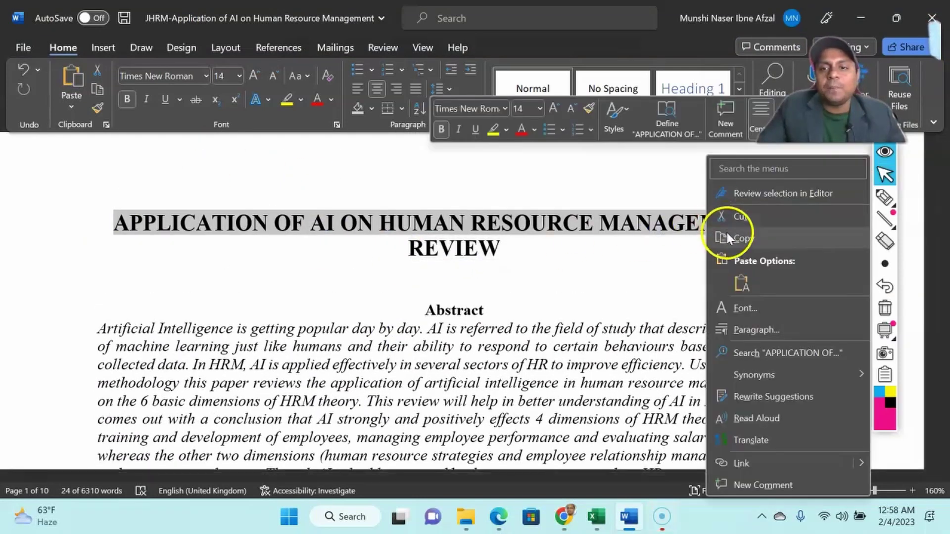
pyautogui.click(726, 234)
pyautogui.click(562, 515)
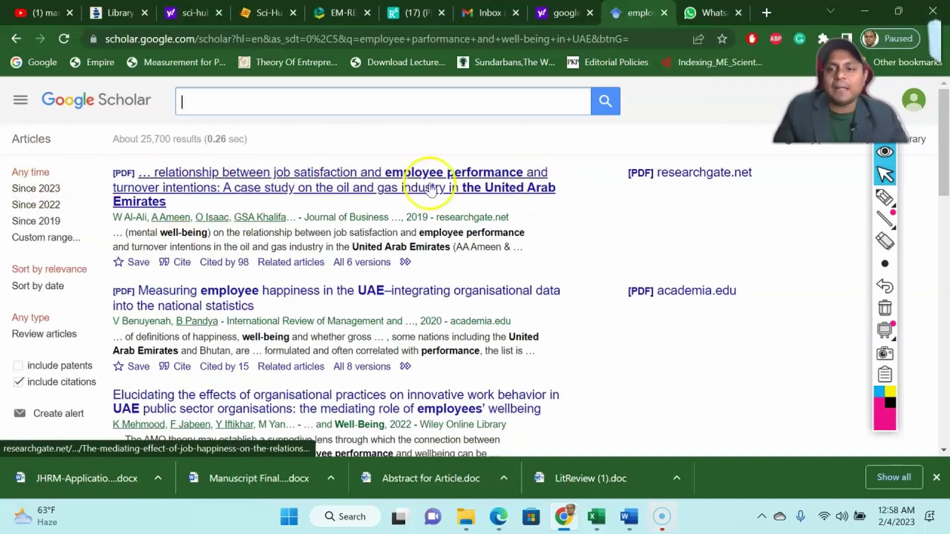
# Use the pink highlighter to circle 'Custom range...' and mark 'include citations'
pyautogui.click(885, 199)
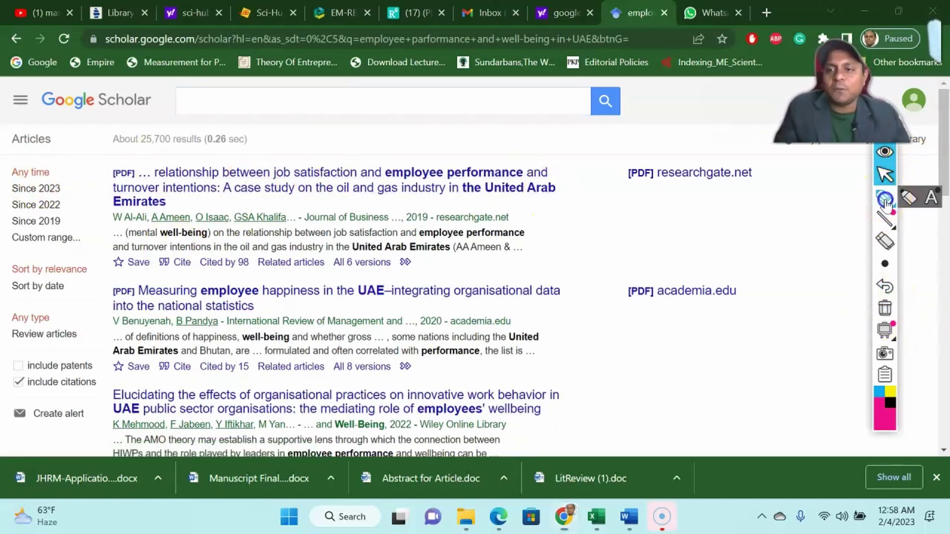
pyautogui.click(908, 198)
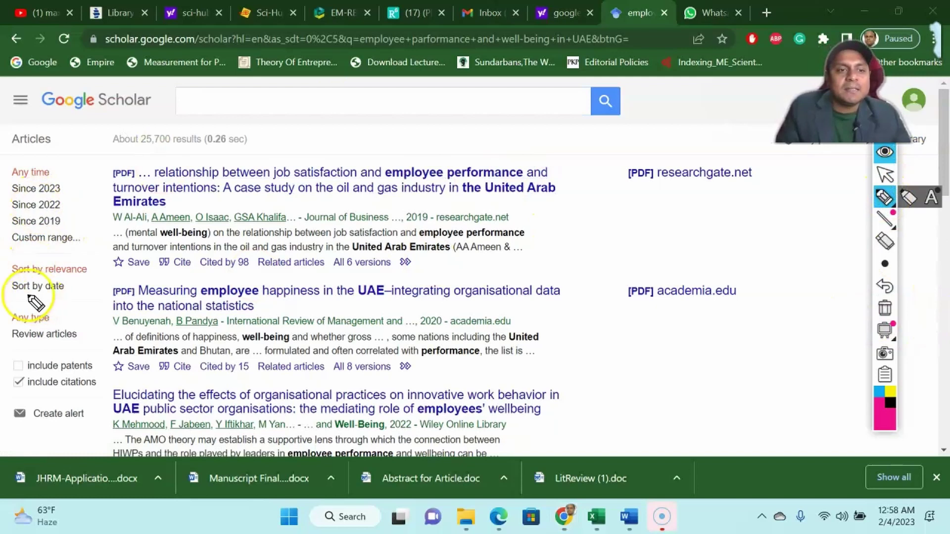
pyautogui.moveTo(23, 250)
pyautogui.mouseDown()
pyautogui.moveTo(74, 246)
pyautogui.moveTo(17, 240)
pyautogui.moveTo(34, 249)
pyautogui.mouseUp()
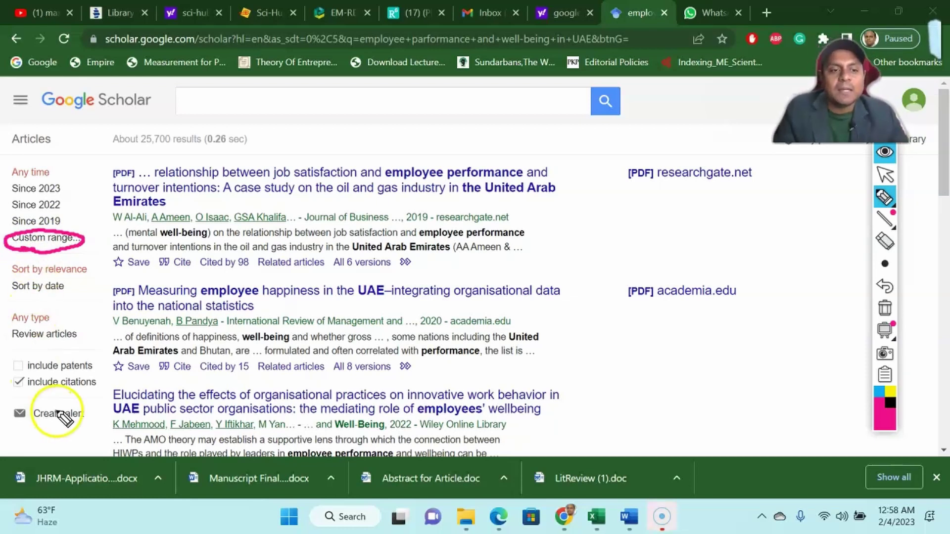
pyautogui.moveTo(69, 375)
pyautogui.mouseDown()
pyautogui.moveTo(80, 370)
pyautogui.moveTo(77, 388)
pyautogui.mouseUp()
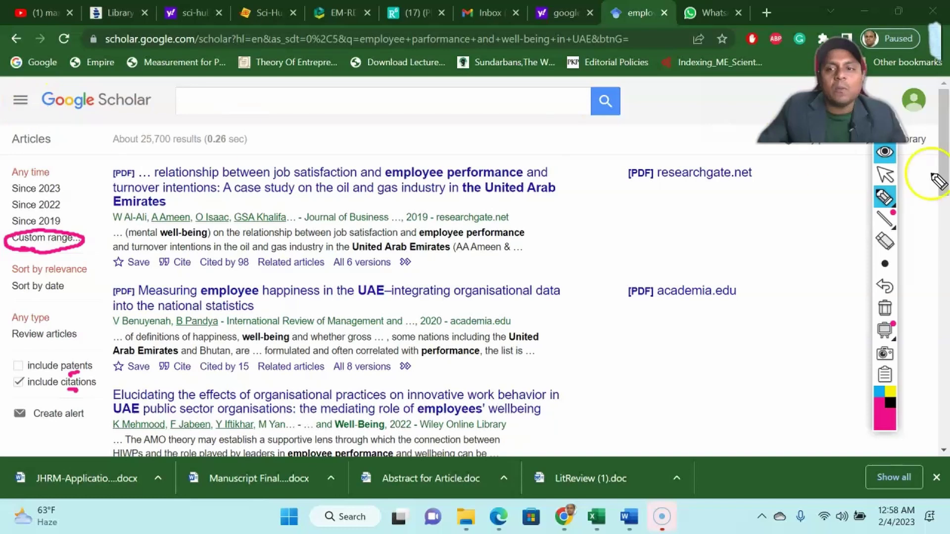
pyautogui.click(885, 152)
pyautogui.click(58, 238)
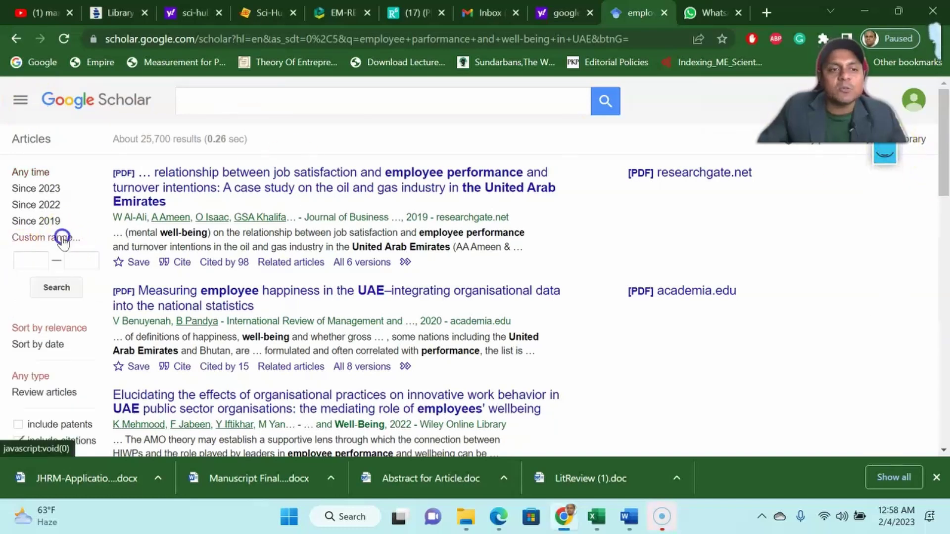
pyautogui.click(32, 262)
pyautogui.click(34, 293)
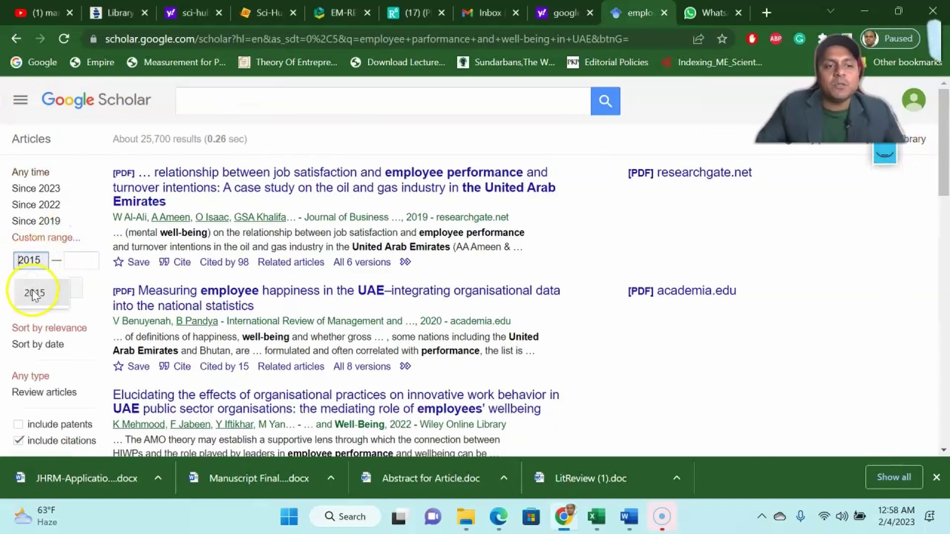
pyautogui.click(71, 264)
pyautogui.click(83, 292)
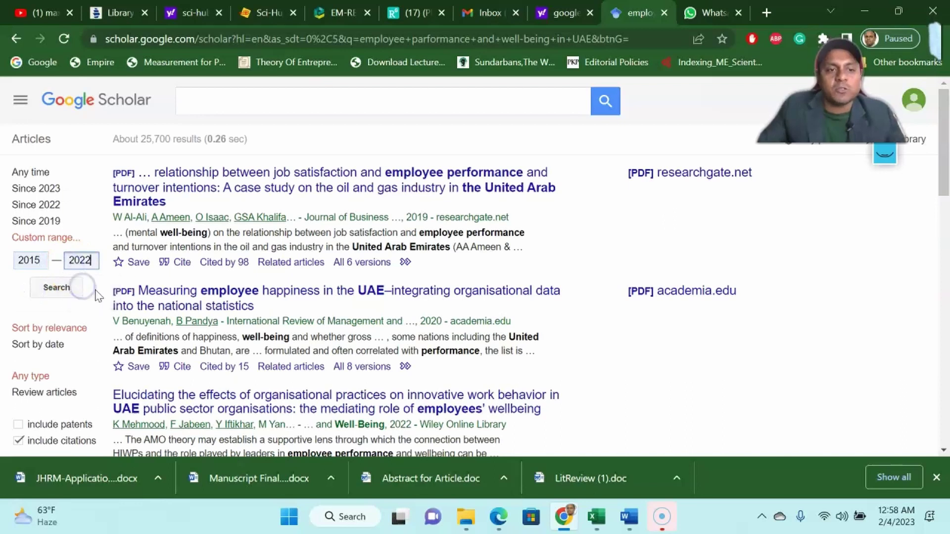
pyautogui.click(183, 99)
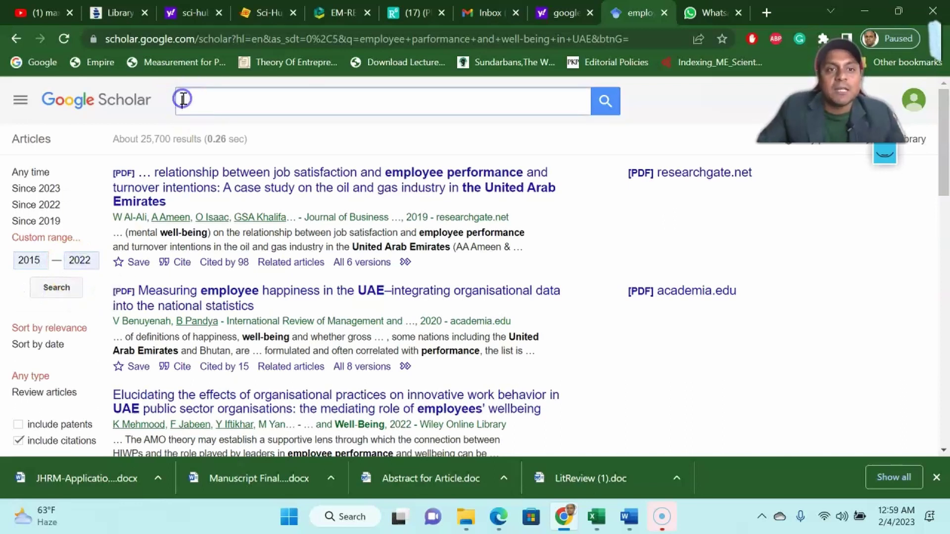
pyautogui.hotkey('ctrl', 'v')
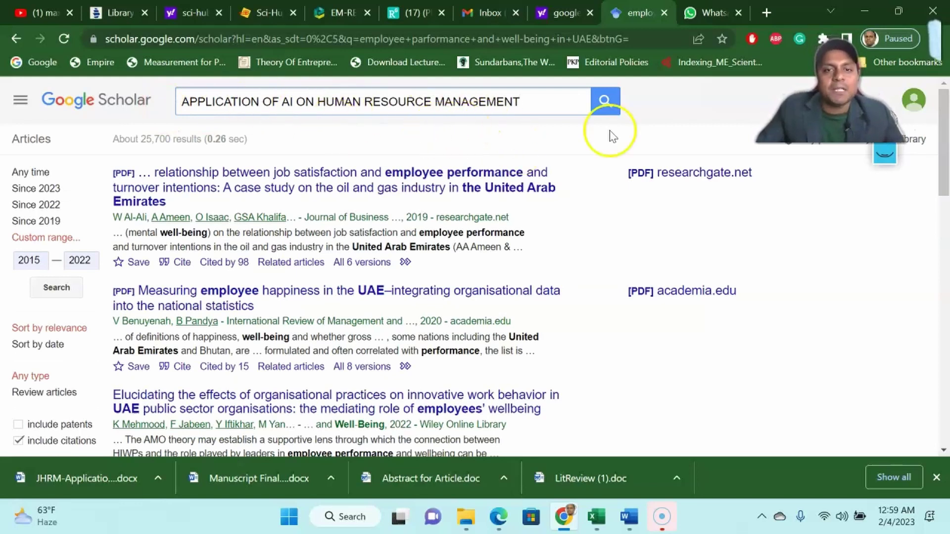
pyautogui.click(606, 102)
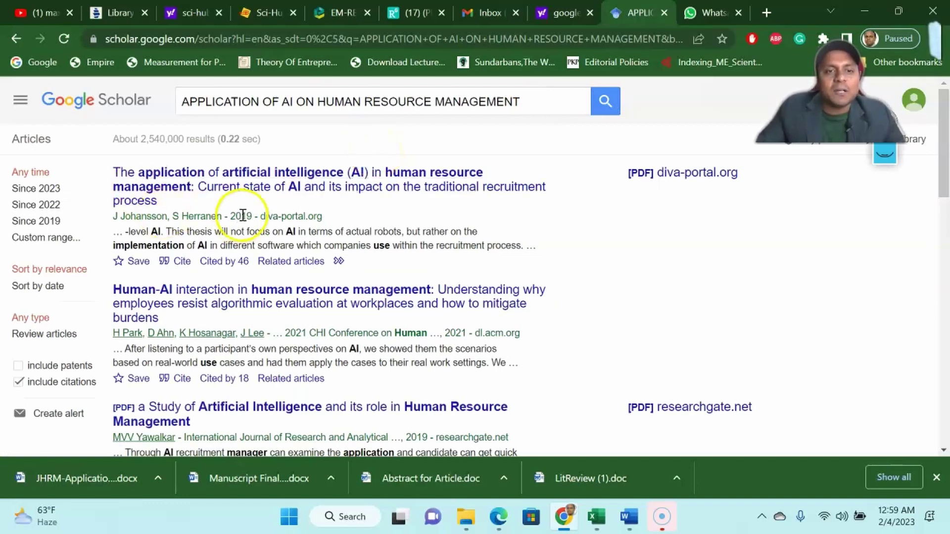
pyautogui.scroll(-1, 242, 215)
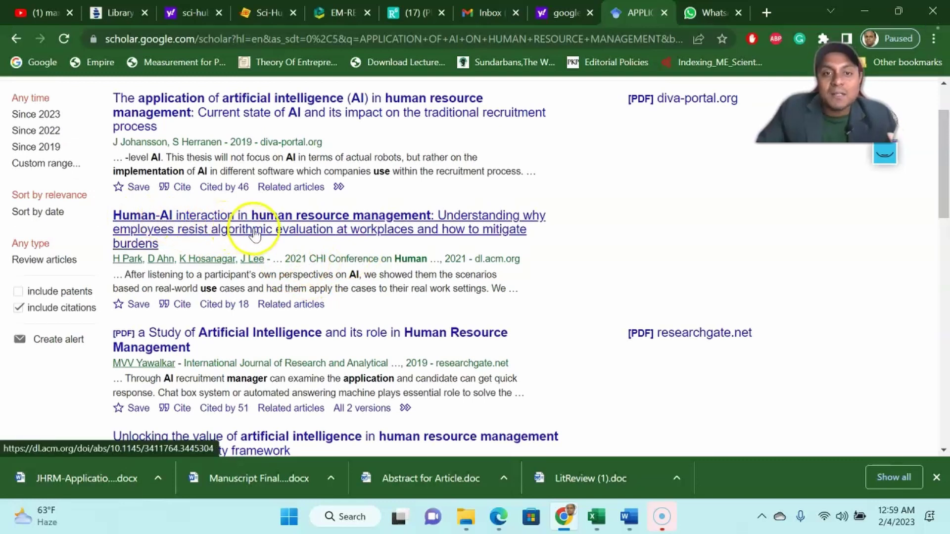
pyautogui.scroll(1, 258, 234)
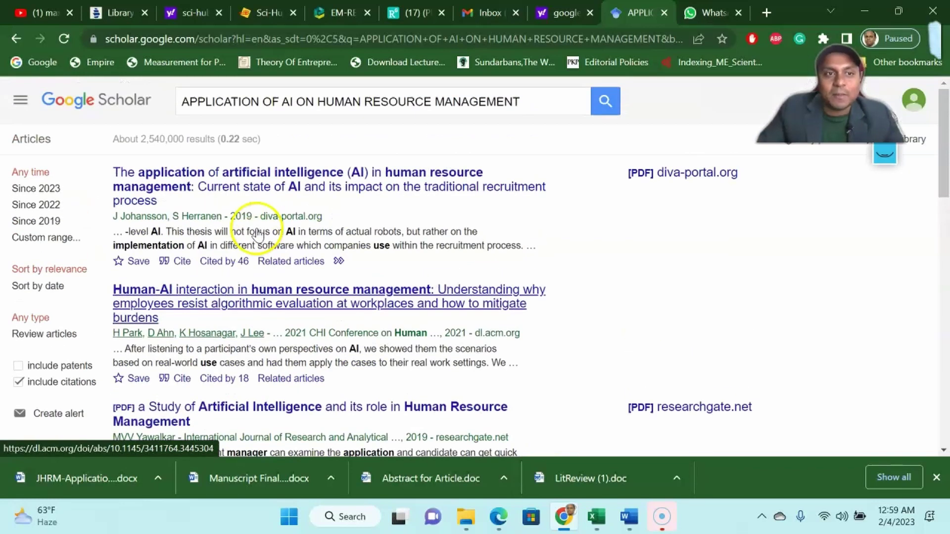
pyautogui.click(23, 101)
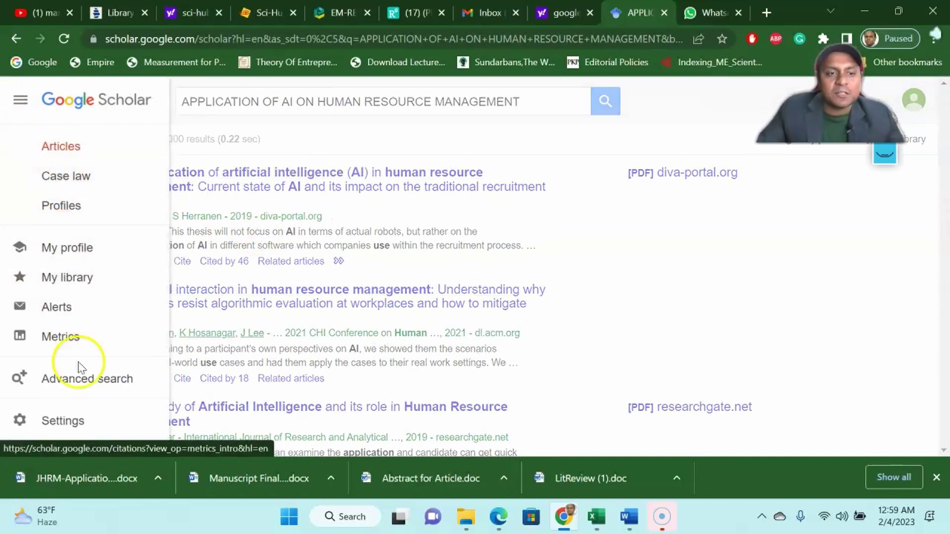
pyautogui.click(79, 383)
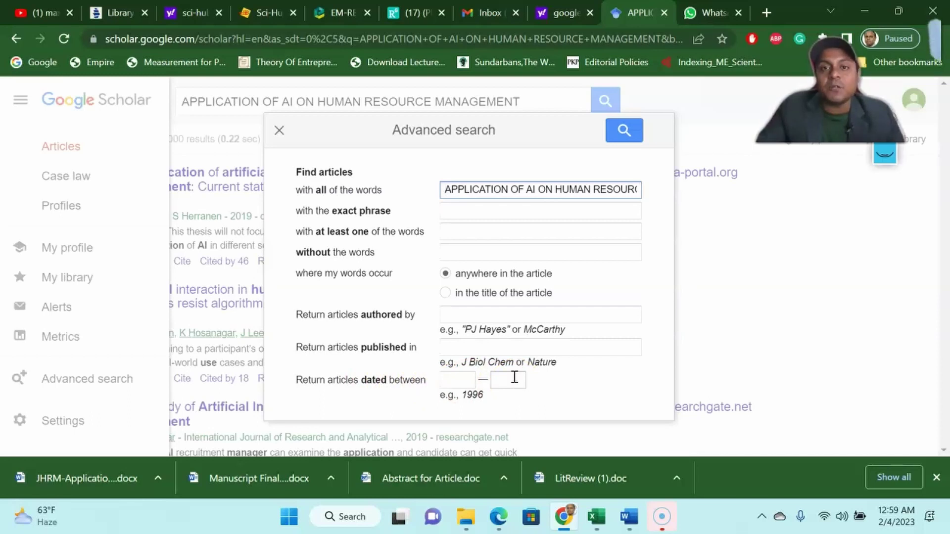
pyautogui.click(280, 131)
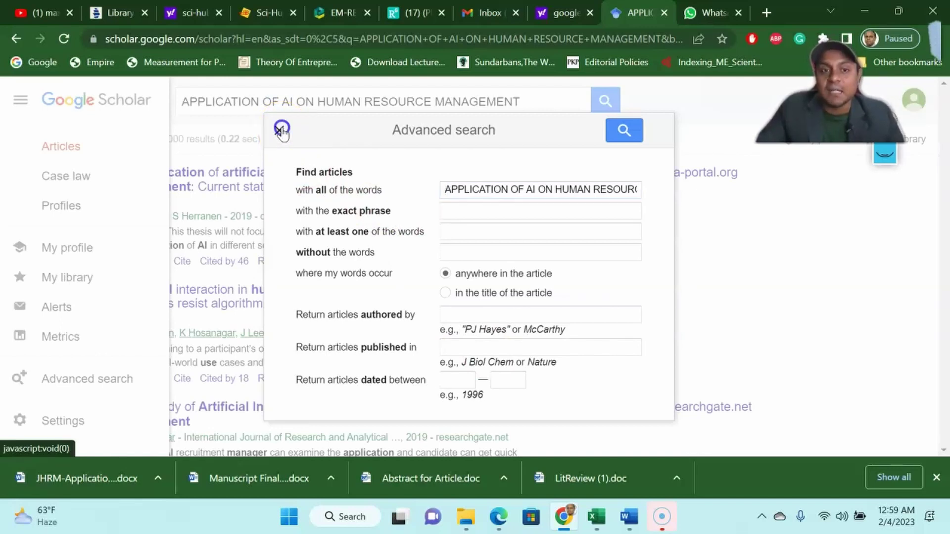
pyautogui.click(331, 146)
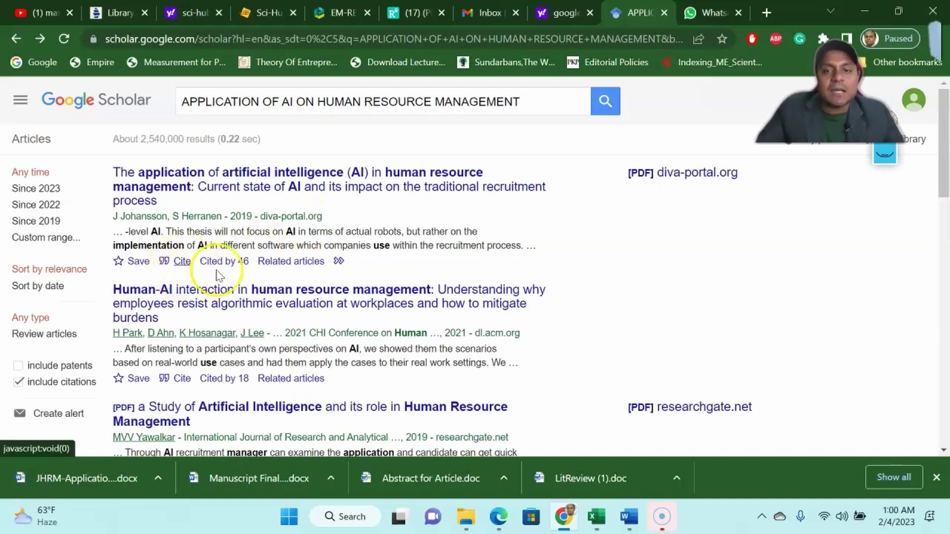
# Circle the first result's Cite link in pink, hide the drawings, and open its citation formats
pyautogui.click(879, 160)
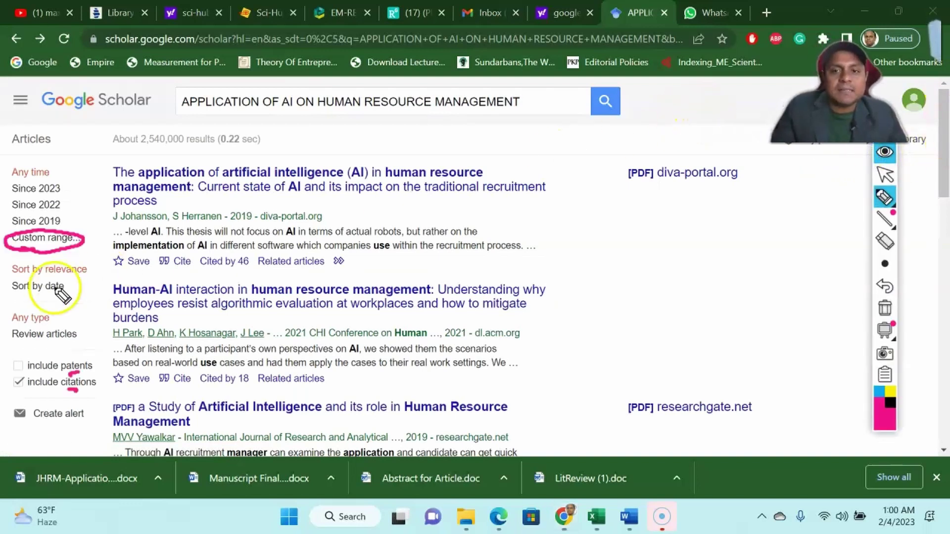
pyautogui.moveTo(195, 261)
pyautogui.mouseDown()
pyautogui.moveTo(187, 273)
pyautogui.moveTo(202, 254)
pyautogui.moveTo(158, 269)
pyautogui.moveTo(170, 278)
pyautogui.mouseUp()
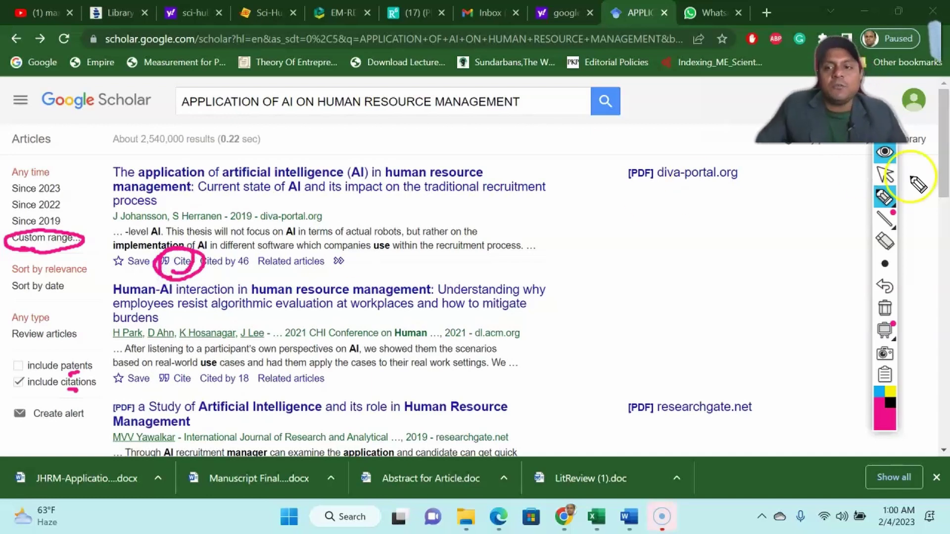
pyautogui.click(885, 152)
pyautogui.click(182, 261)
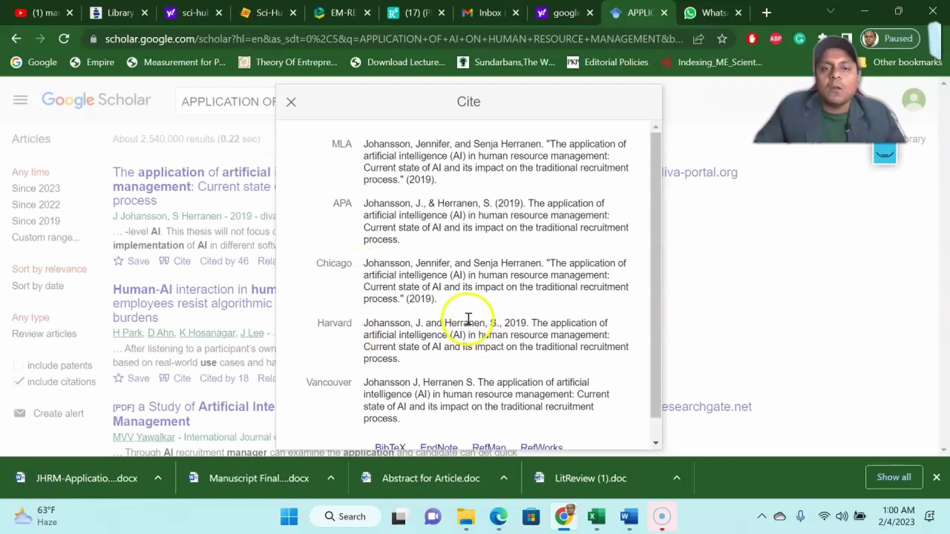
# Close the Cite dialog for the 2019 diva-portal thesis
pyautogui.click(293, 104)
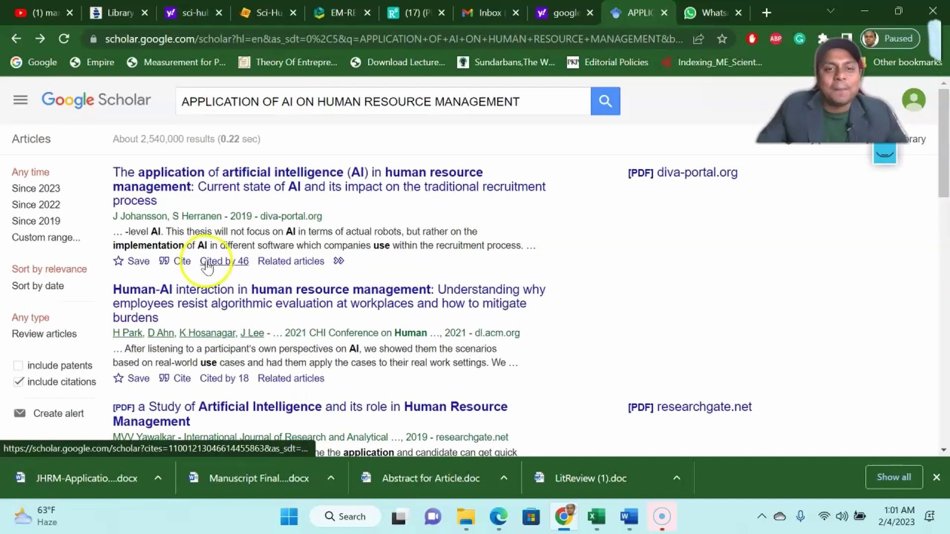
pyautogui.scroll(-2, 300, 204)
pyautogui.scroll(-7, 304, 204)
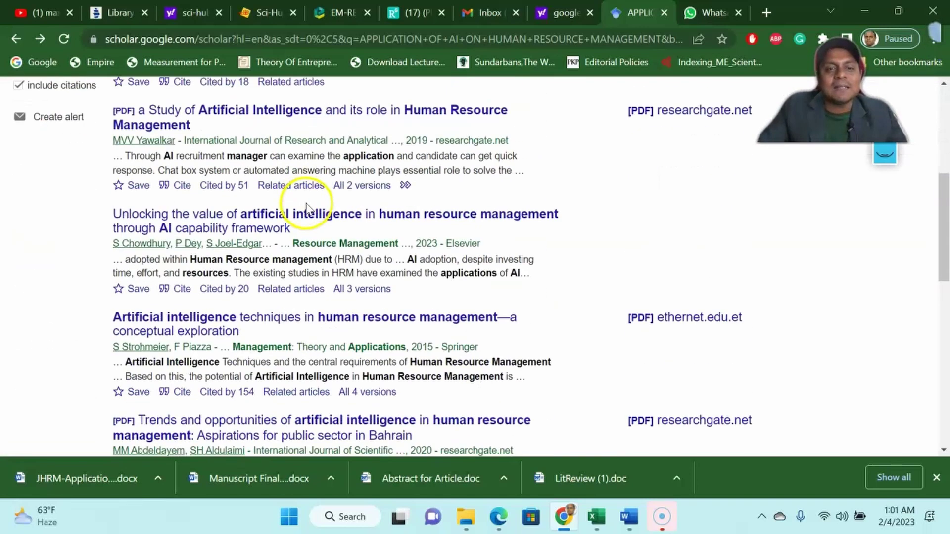
pyautogui.scroll(7, 316, 215)
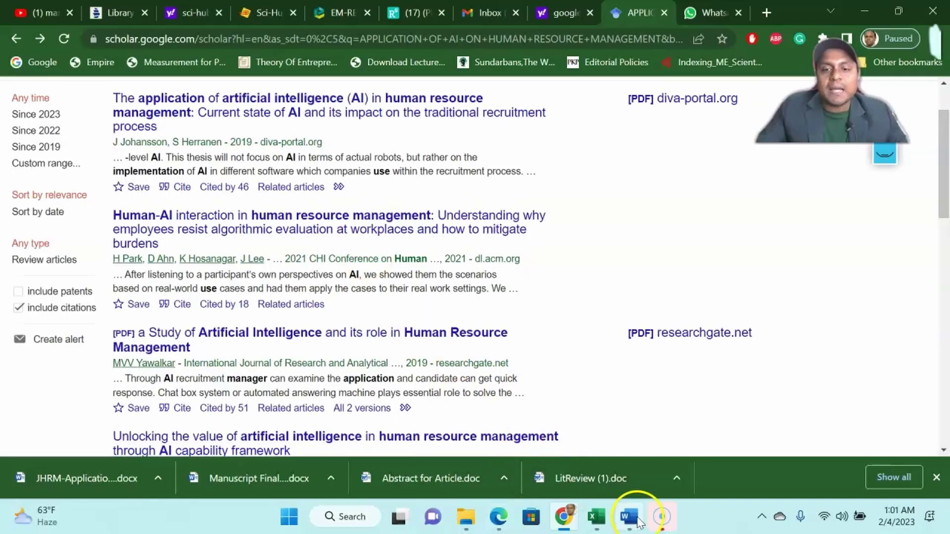
# Switch to the Word manuscript and highlight the first sentence of the Methodology section
pyautogui.click(629, 517)
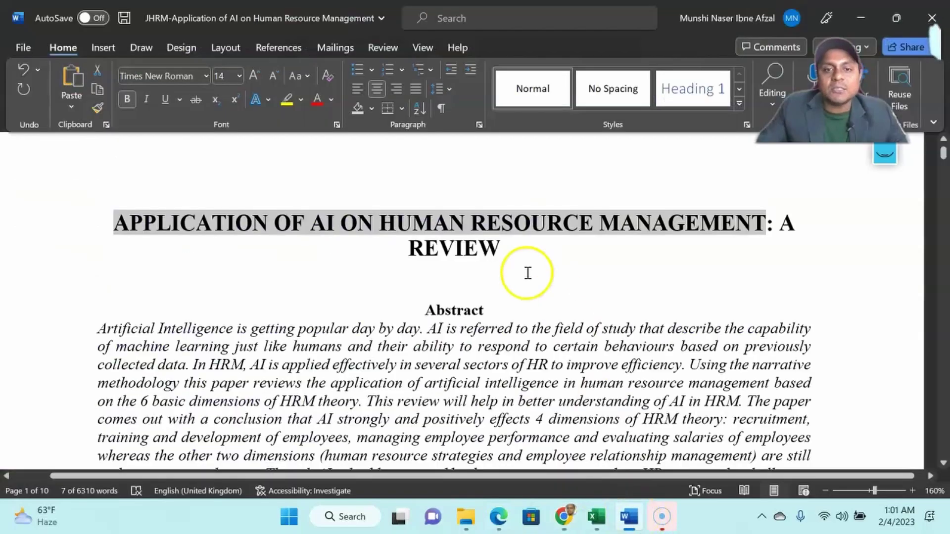
pyautogui.scroll(-12, 523, 265)
pyautogui.scroll(1, 520, 265)
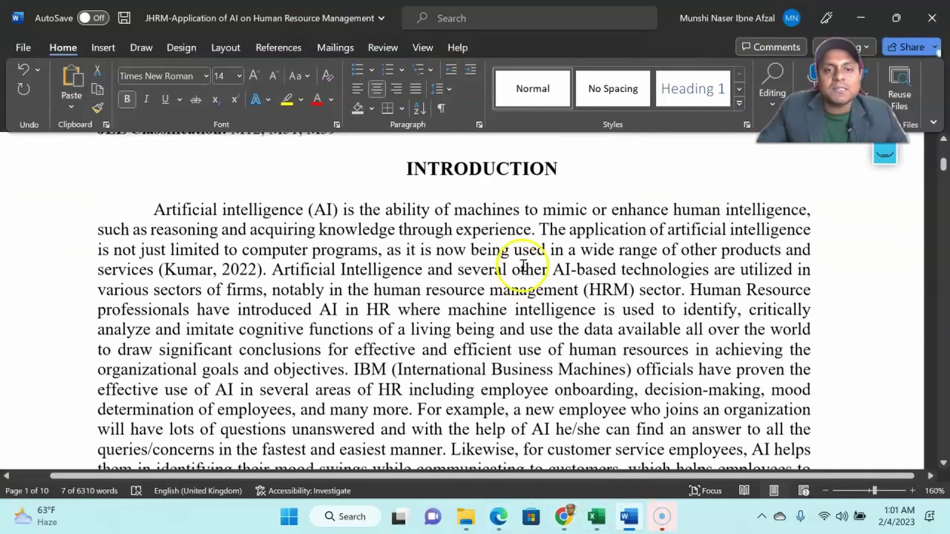
pyautogui.scroll(-15, 520, 268)
pyautogui.scroll(-15, 515, 275)
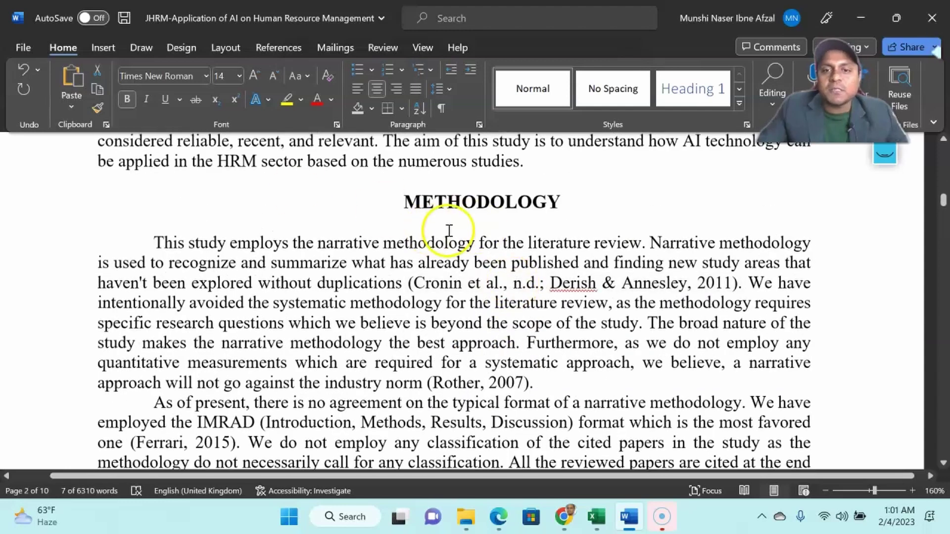
pyautogui.moveTo(153, 242); pyautogui.dragTo(641, 245)
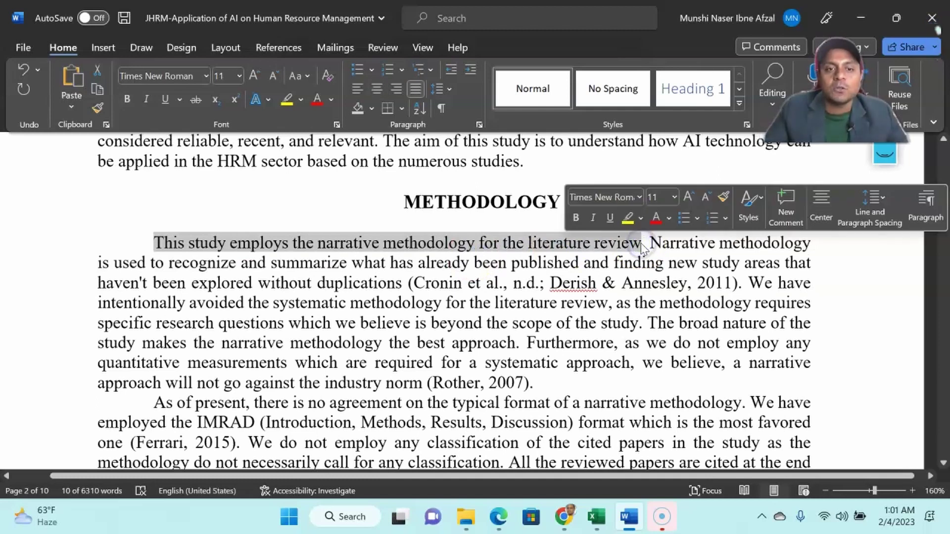
# Scroll further and select the EFFECTIVENESS OF AI IN HRM heading
pyautogui.scroll(-1, 638, 245)
pyautogui.scroll(-4, 636, 242)
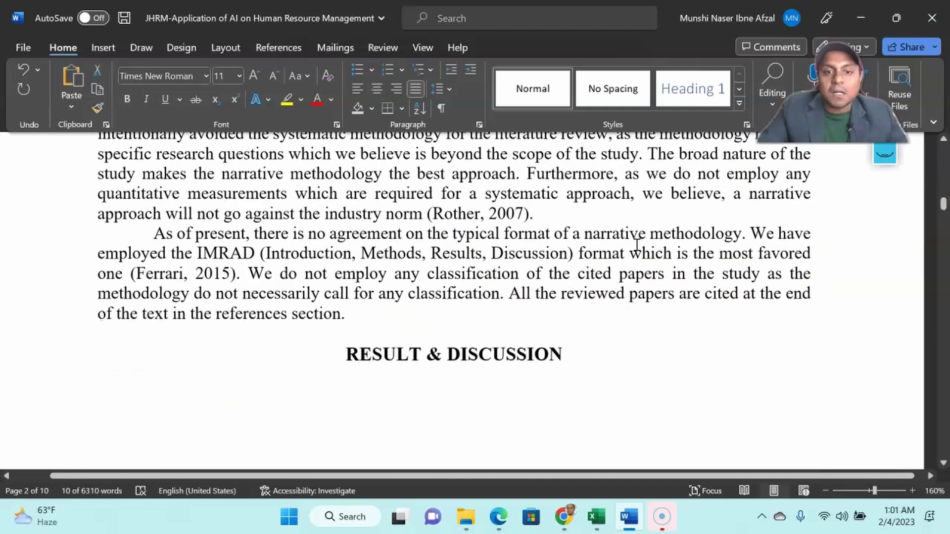
pyautogui.scroll(-4, 638, 247)
pyautogui.click(642, 258)
pyautogui.scroll(-20, 642, 258)
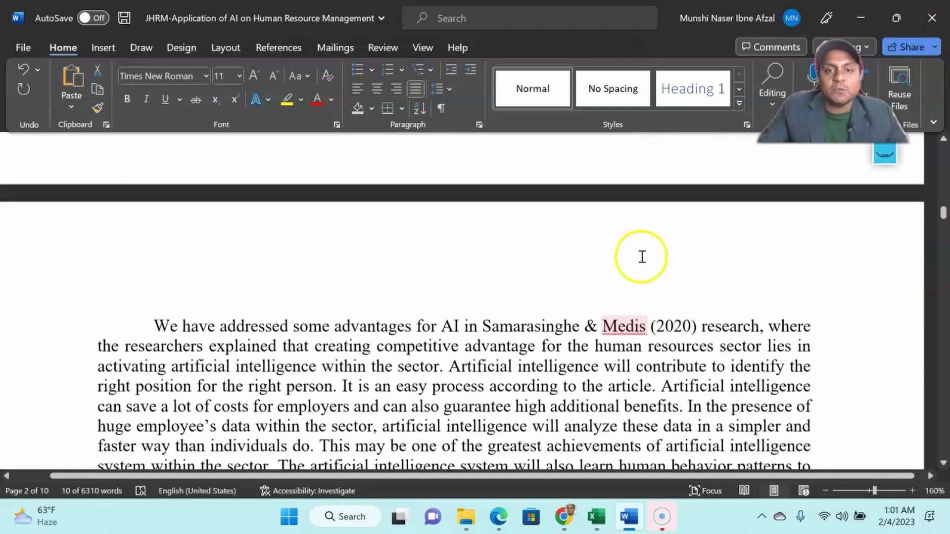
pyautogui.scroll(-20, 635, 255)
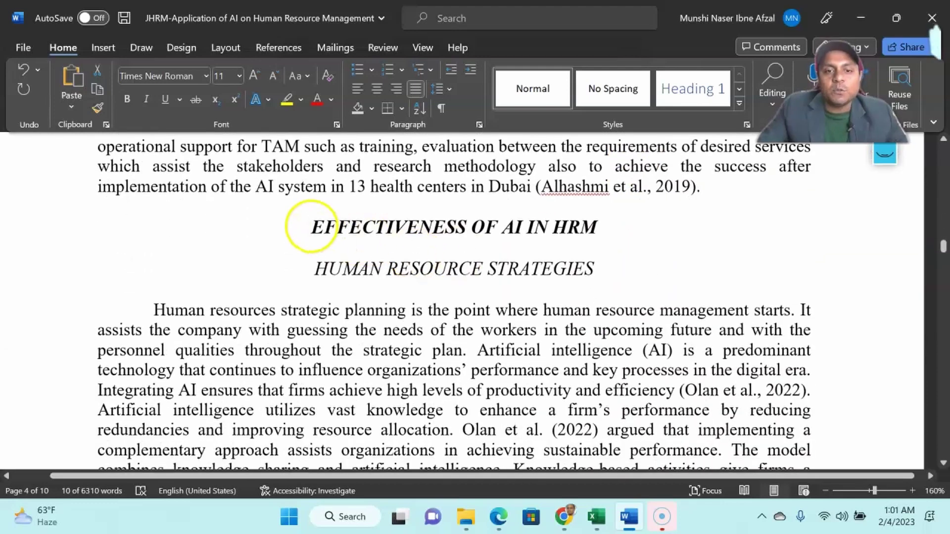
pyautogui.moveTo(315, 226); pyautogui.dragTo(593, 232)
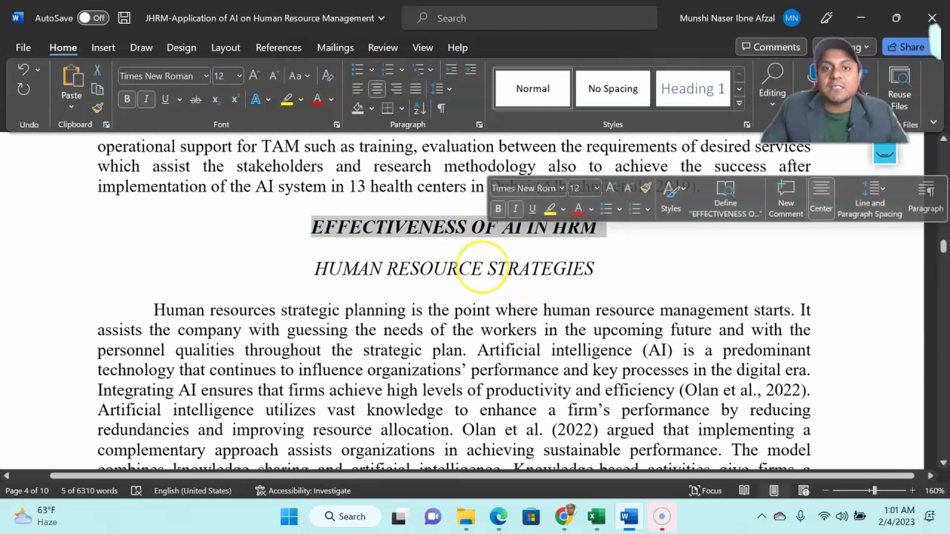
# Move on to the Employee Relationship Management section, selecting lines of its supporting text
pyautogui.scroll(-1, 490, 268)
pyautogui.scroll(-3, 491, 267)
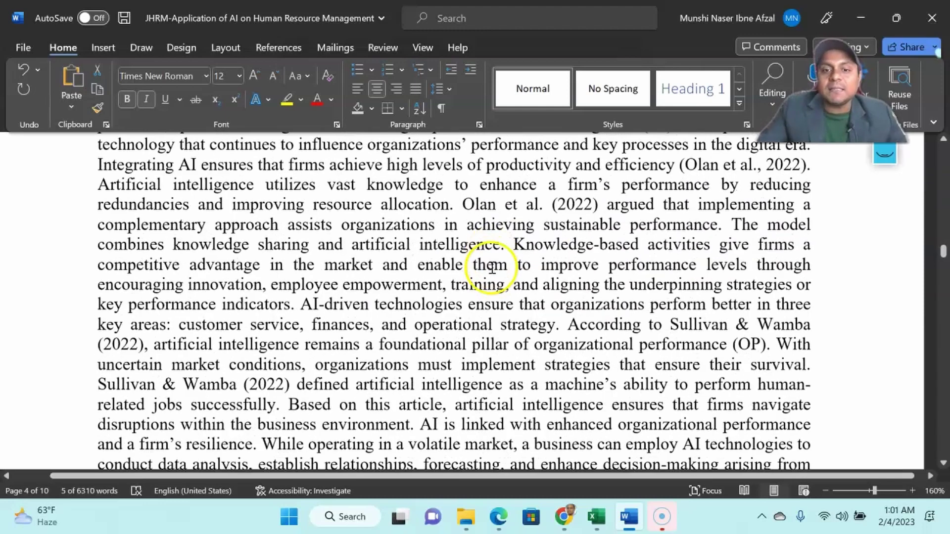
pyautogui.moveTo(464, 204); pyautogui.dragTo(593, 205)
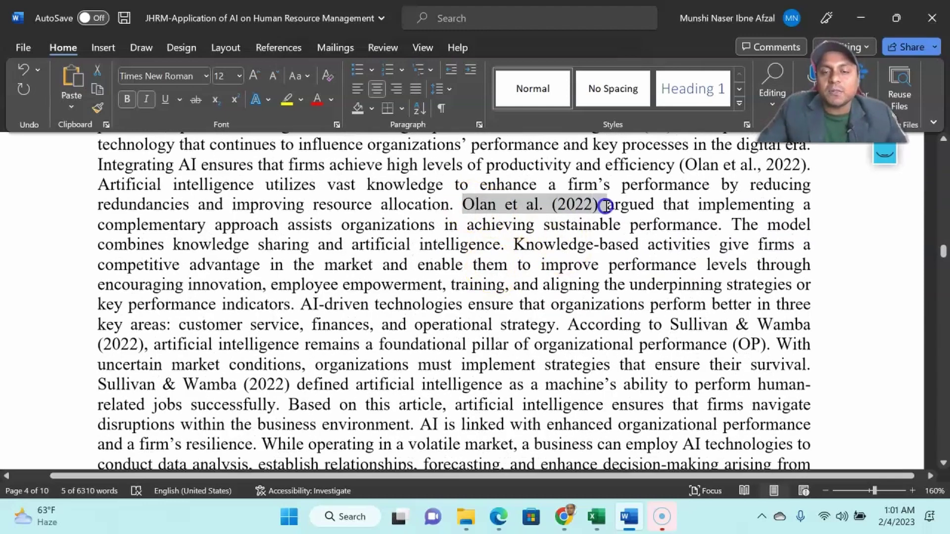
pyautogui.scroll(-7, 598, 233)
pyautogui.scroll(1, 602, 249)
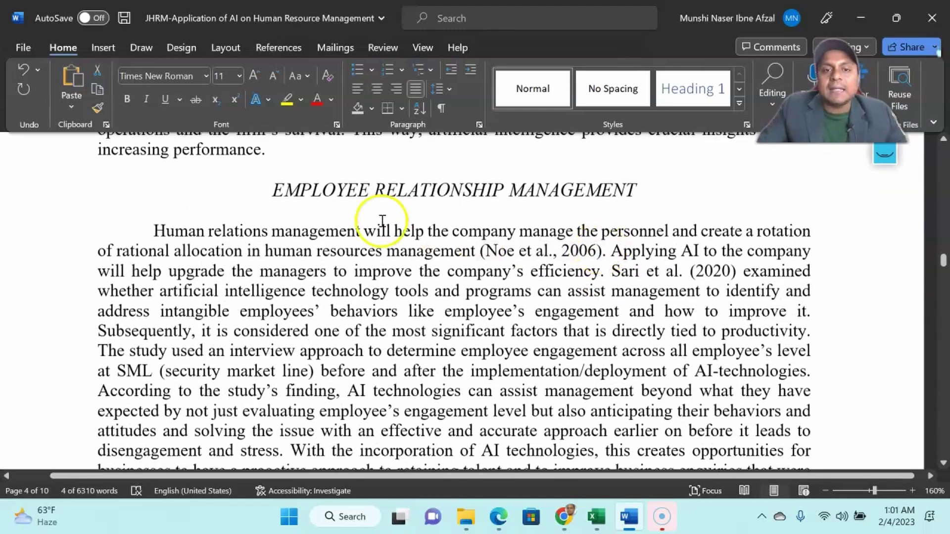
pyautogui.moveTo(271, 191); pyautogui.dragTo(644, 197)
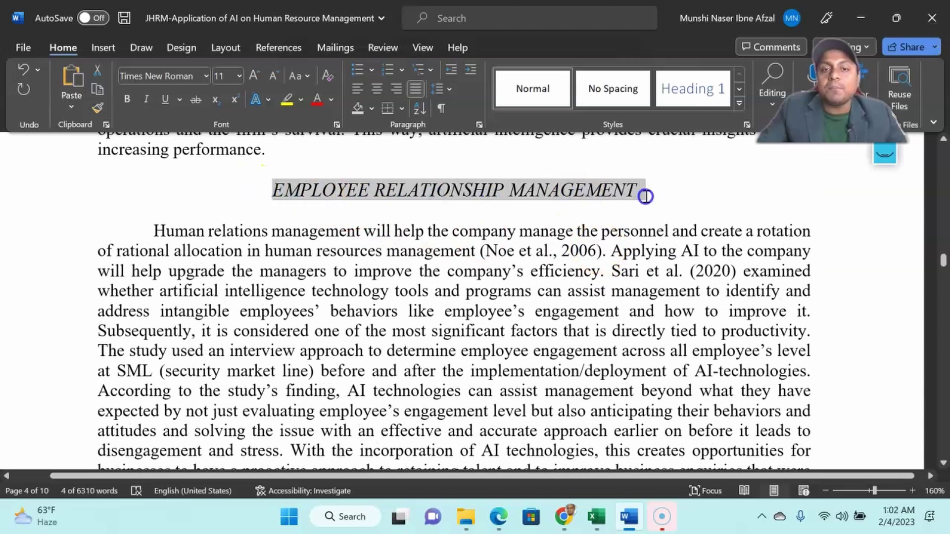
# Scroll through the training and performance sections, highlighting each heading, down to CHALLENGES & DIFFICULTIES
pyautogui.scroll(-2, 657, 242)
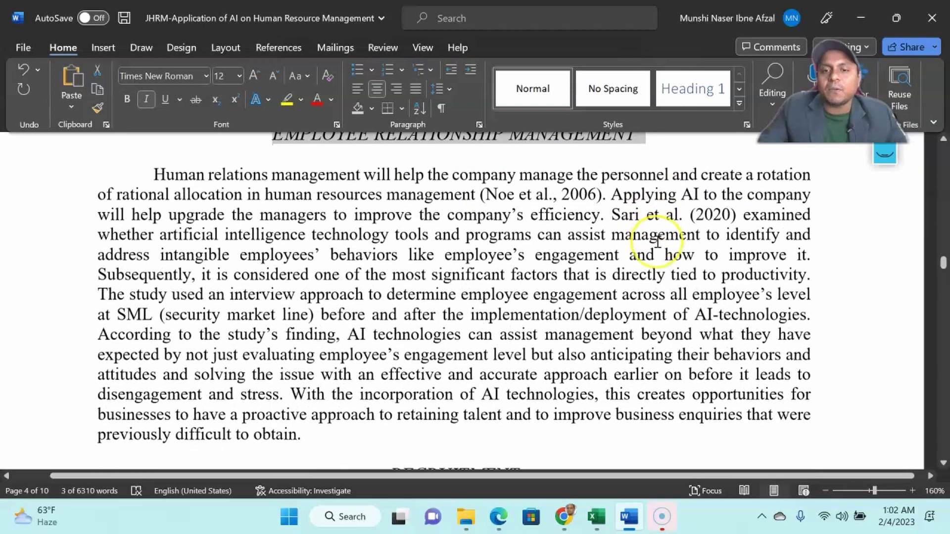
pyautogui.scroll(-1, 657, 241)
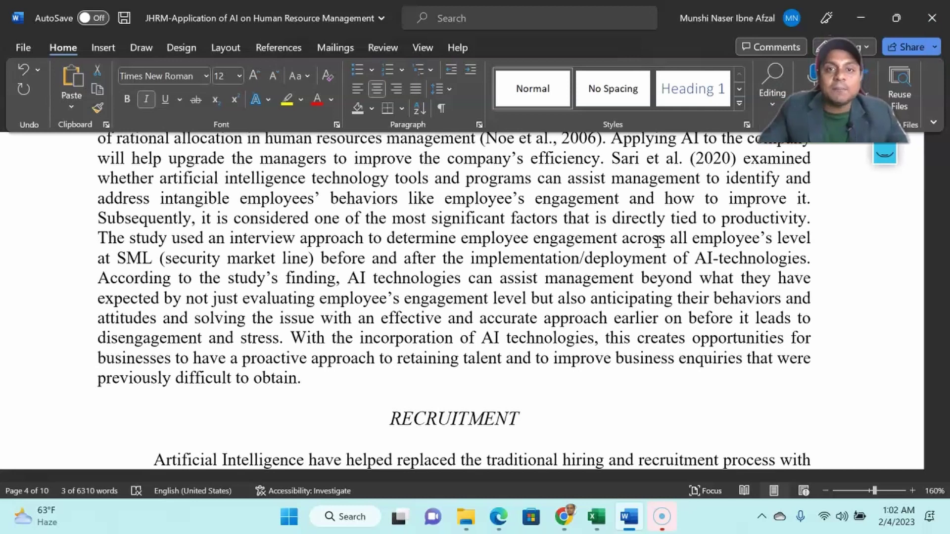
pyautogui.scroll(-5, 657, 241)
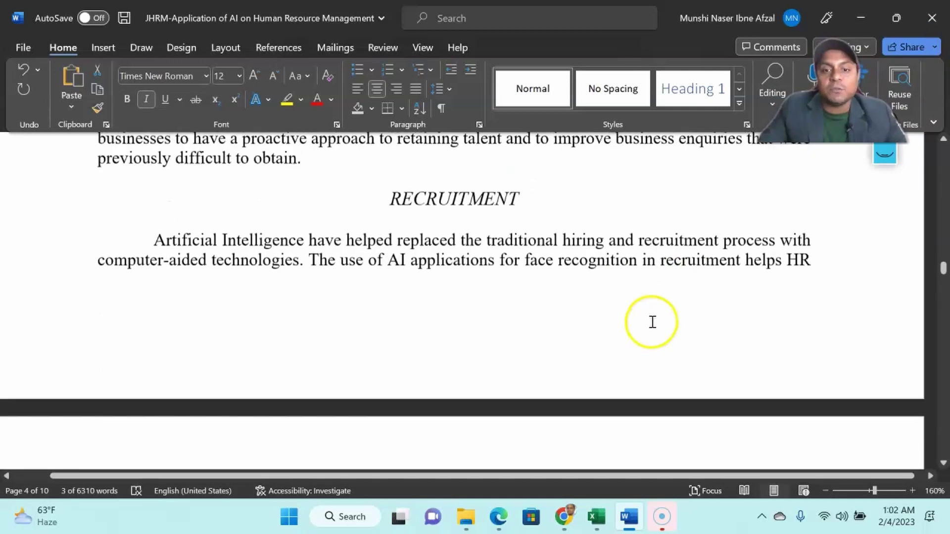
pyautogui.scroll(-15, 563, 223)
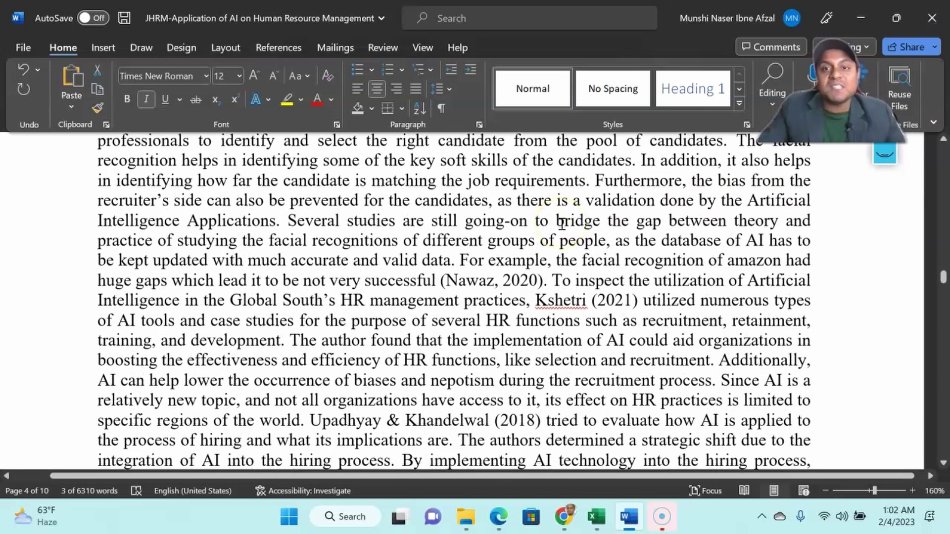
pyautogui.scroll(-3, 562, 234)
pyautogui.moveTo(327, 182); pyautogui.dragTo(583, 190)
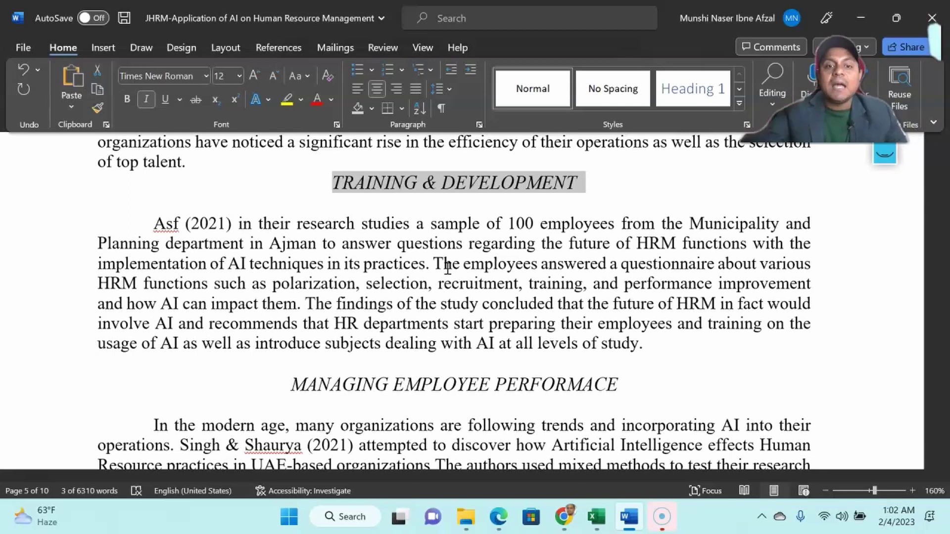
pyautogui.scroll(-2, 448, 267)
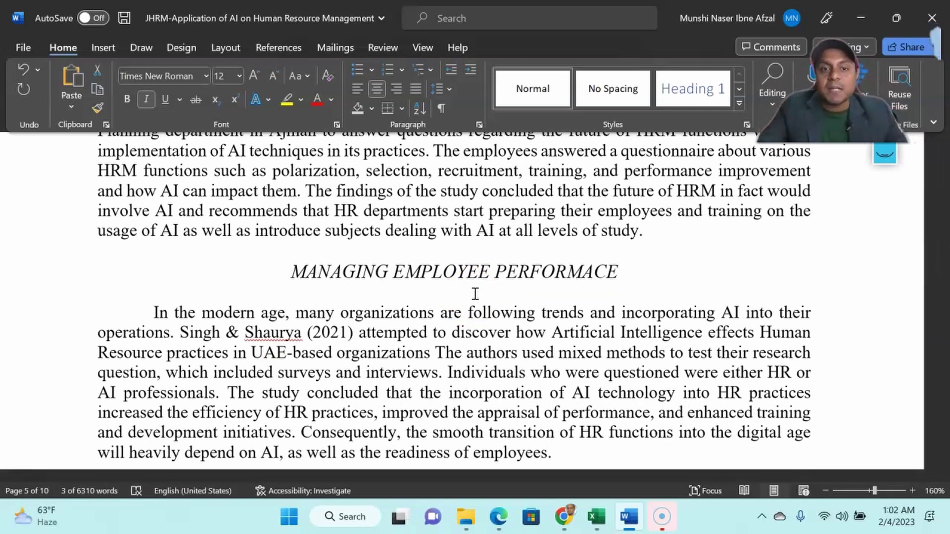
pyautogui.moveTo(267, 262); pyautogui.dragTo(611, 275)
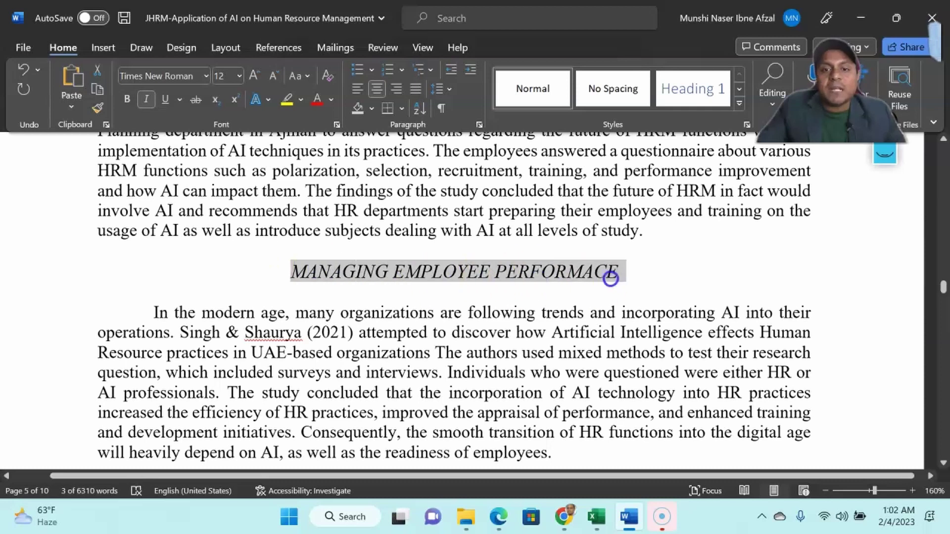
pyautogui.scroll(-1, 615, 282)
pyautogui.scroll(-5, 616, 282)
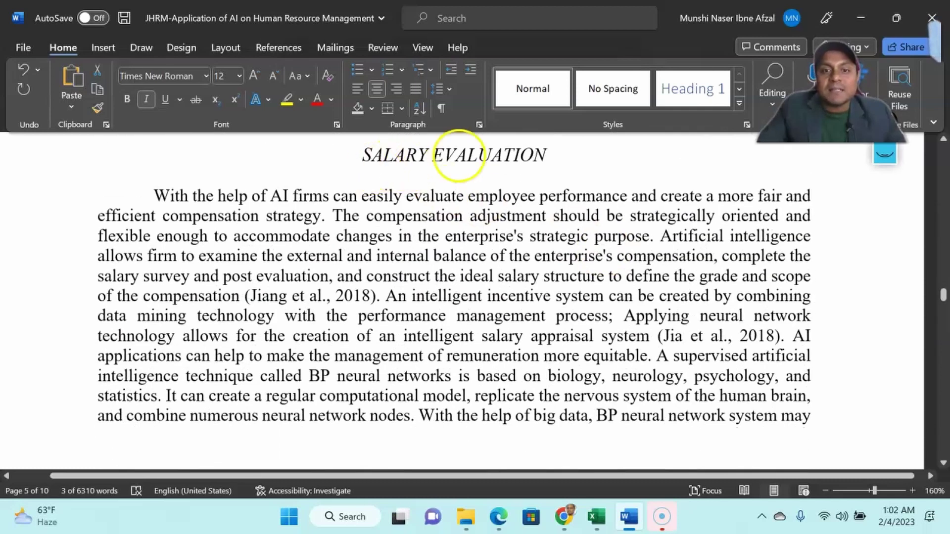
pyautogui.scroll(-7, 487, 168)
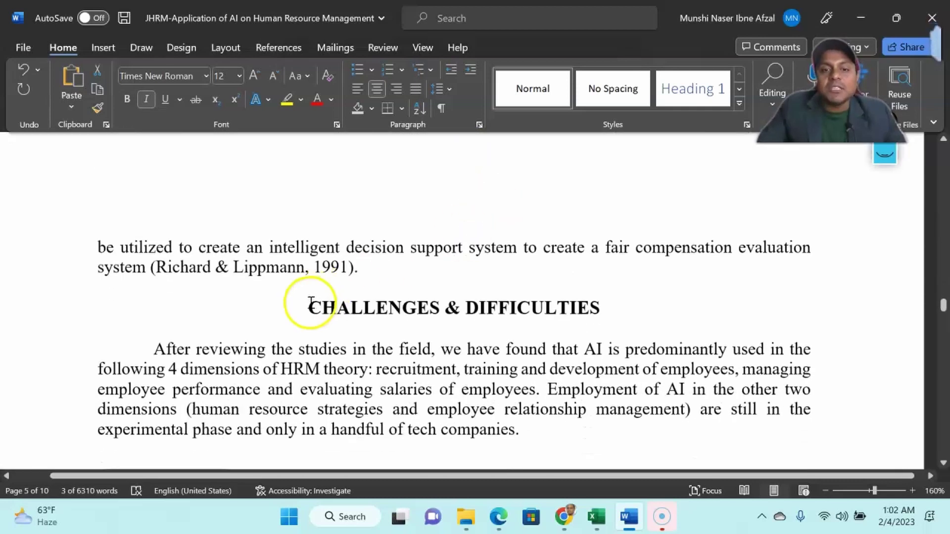
# Scroll past the HRM diagram and the Knowledge Management and Ethical sections to GAPS IN THE LITERATURES
pyautogui.moveTo(309, 307); pyautogui.dragTo(587, 308)
pyautogui.scroll(-8, 589, 307)
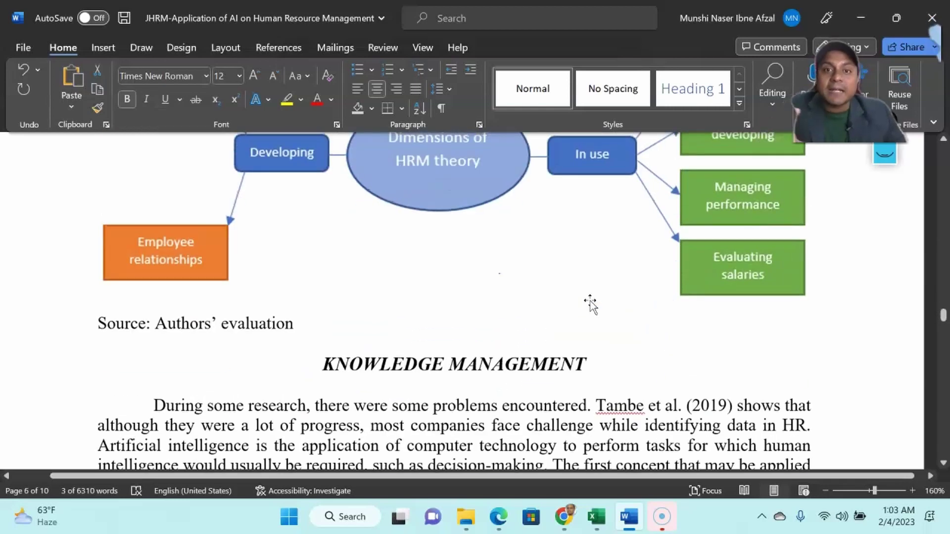
pyautogui.scroll(2, 590, 306)
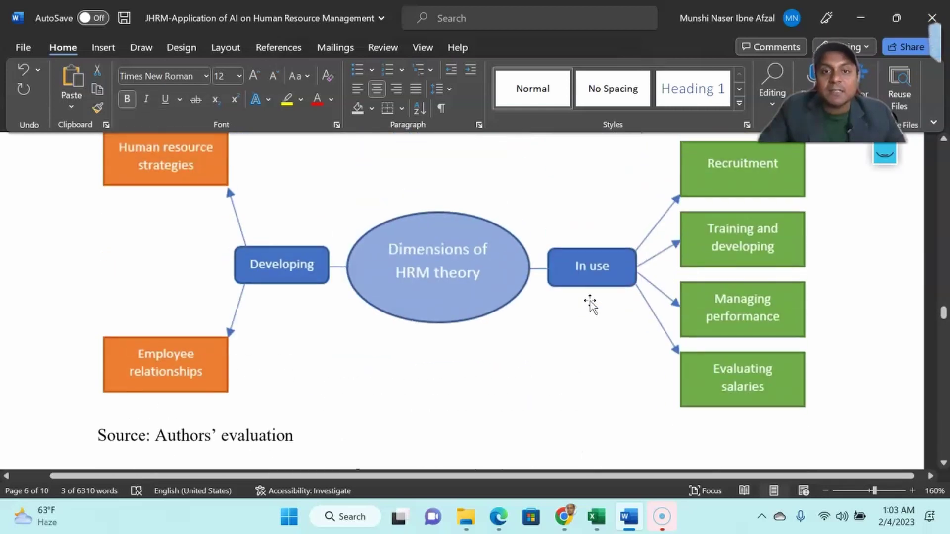
pyautogui.scroll(-3, 589, 303)
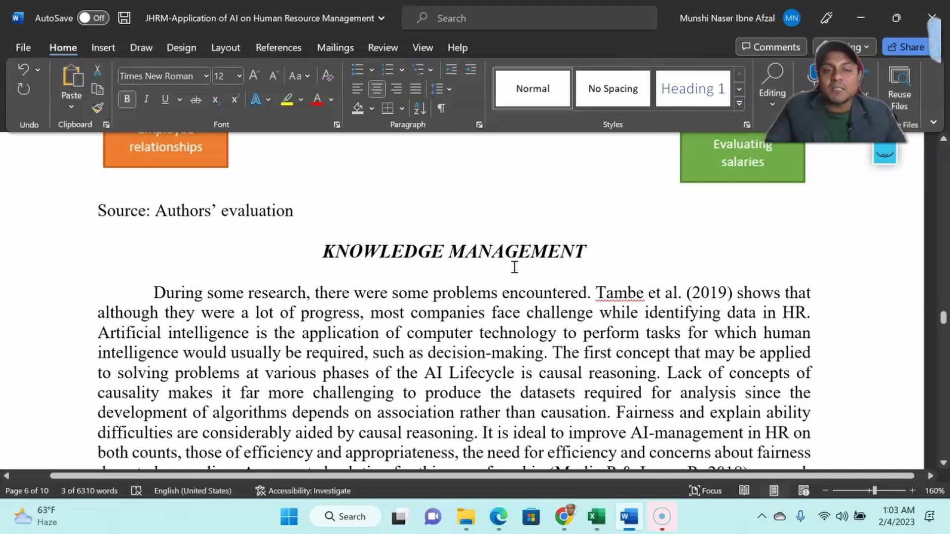
pyautogui.scroll(-15, 514, 267)
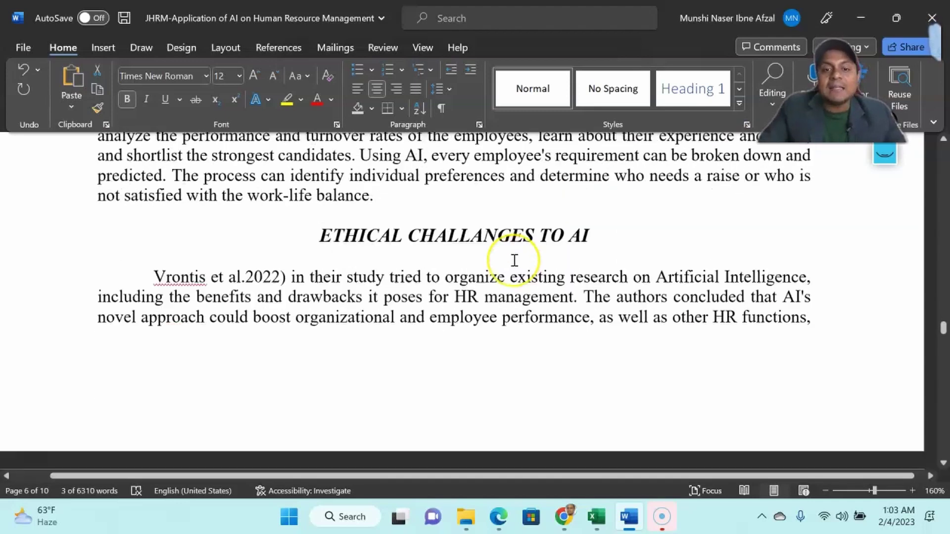
pyautogui.scroll(-20, 515, 261)
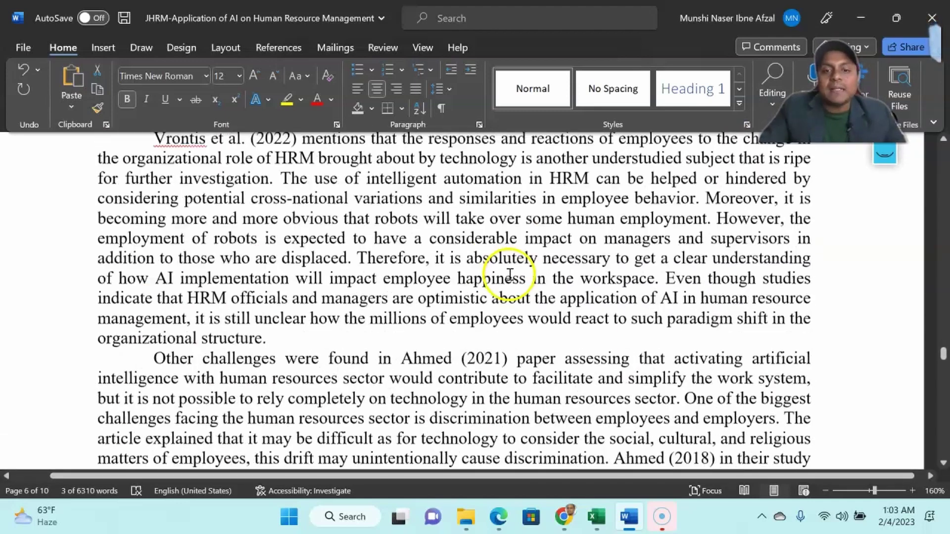
pyautogui.scroll(-15, 508, 279)
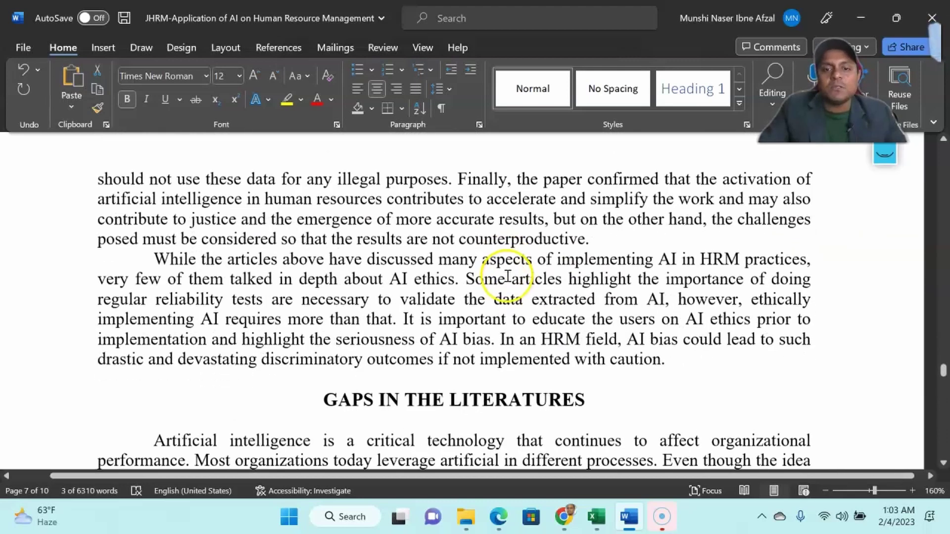
pyautogui.scroll(3, 508, 275)
pyautogui.scroll(-3, 507, 269)
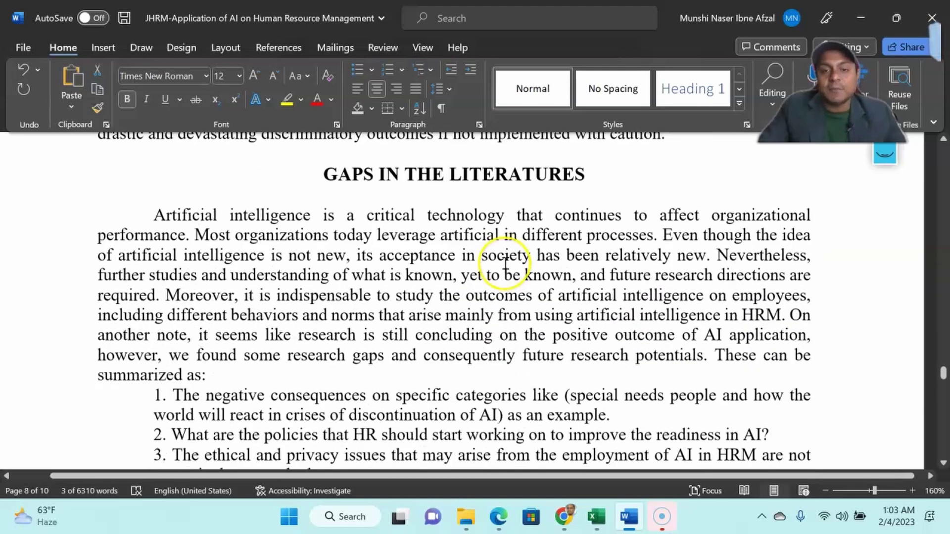
pyautogui.scroll(2, 505, 264)
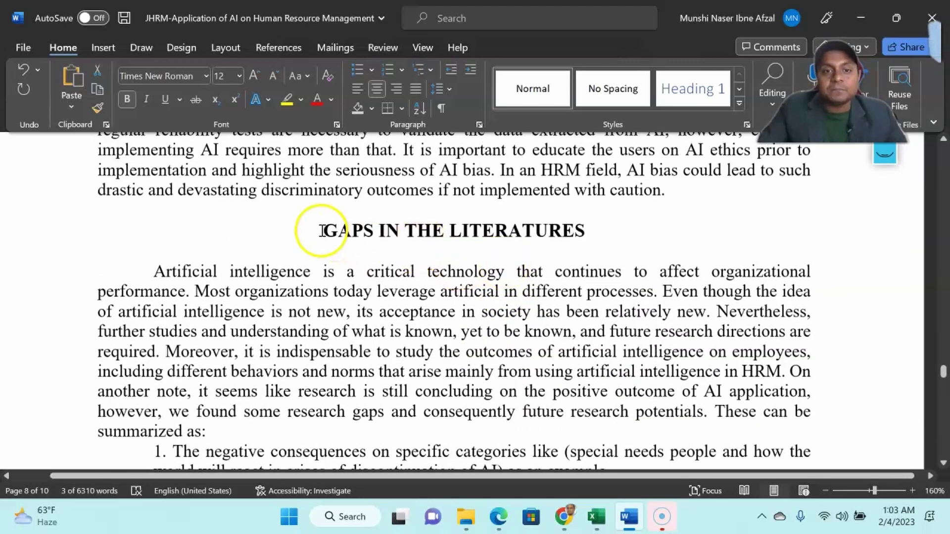
# Highlight the GAPS IN THE LITERATURES heading and read through the numbered gaps and CONCLUSION
pyautogui.moveTo(320, 231); pyautogui.dragTo(585, 231)
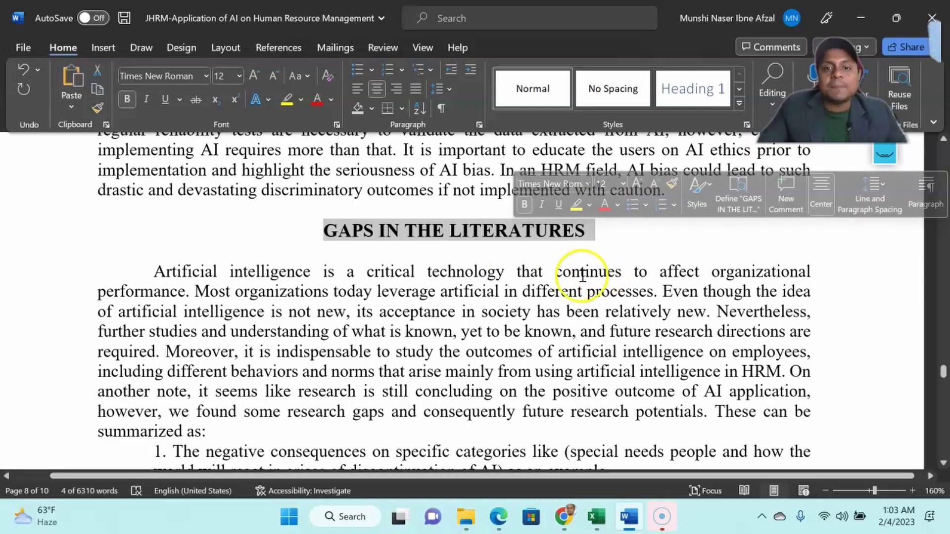
pyautogui.scroll(-2, 574, 275)
pyautogui.scroll(-4, 387, 239)
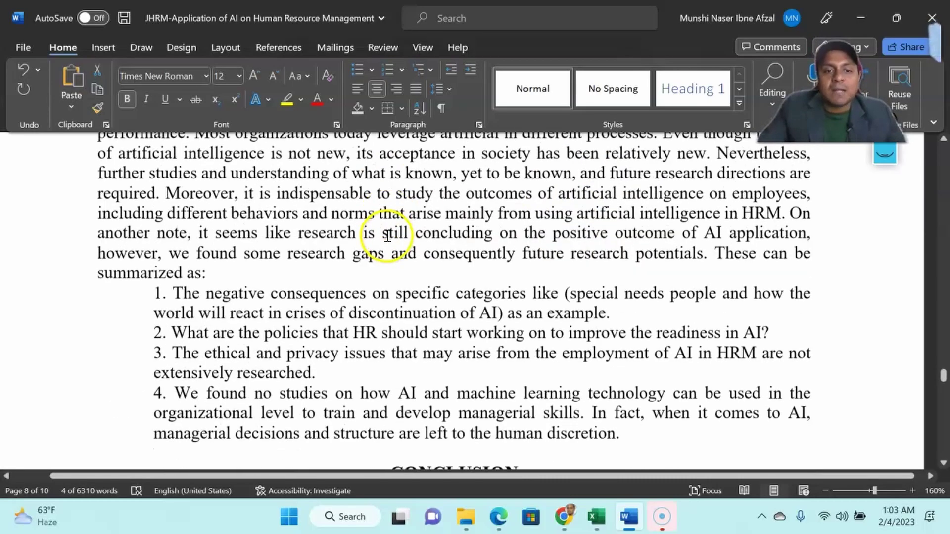
pyautogui.scroll(4, 386, 239)
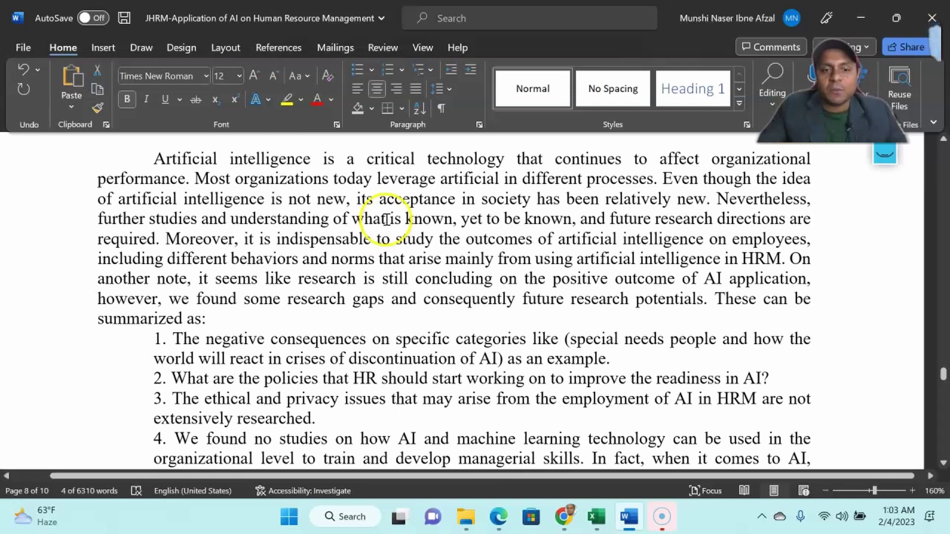
pyautogui.scroll(-7, 386, 239)
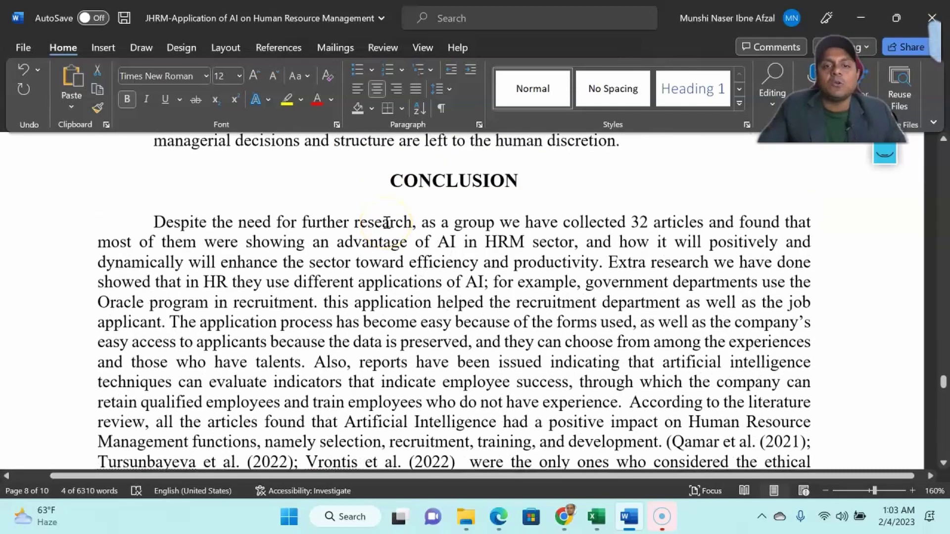
# Return to the page-4 discussion of AI and organisational performance, then switch to the Excel gap matrix
pyautogui.scroll(15, 387, 223)
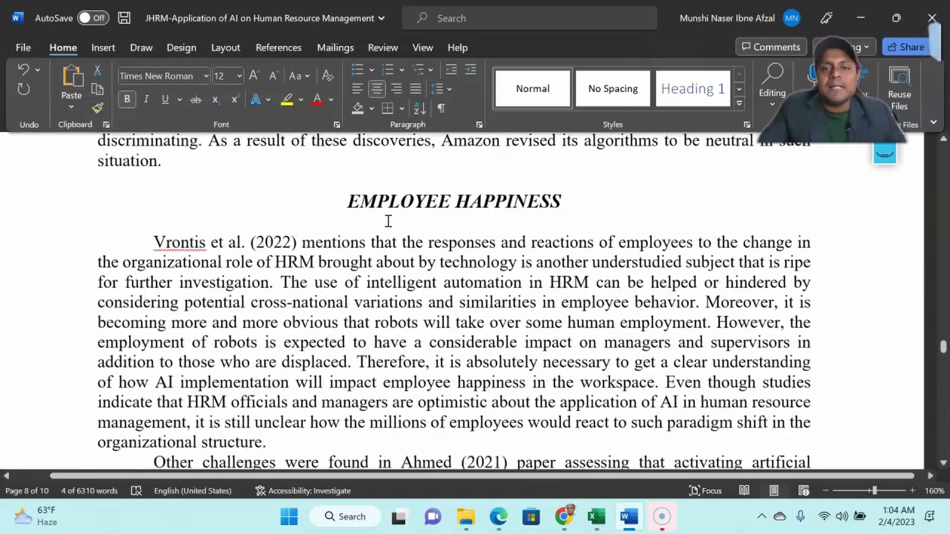
pyautogui.scroll(15, 389, 221)
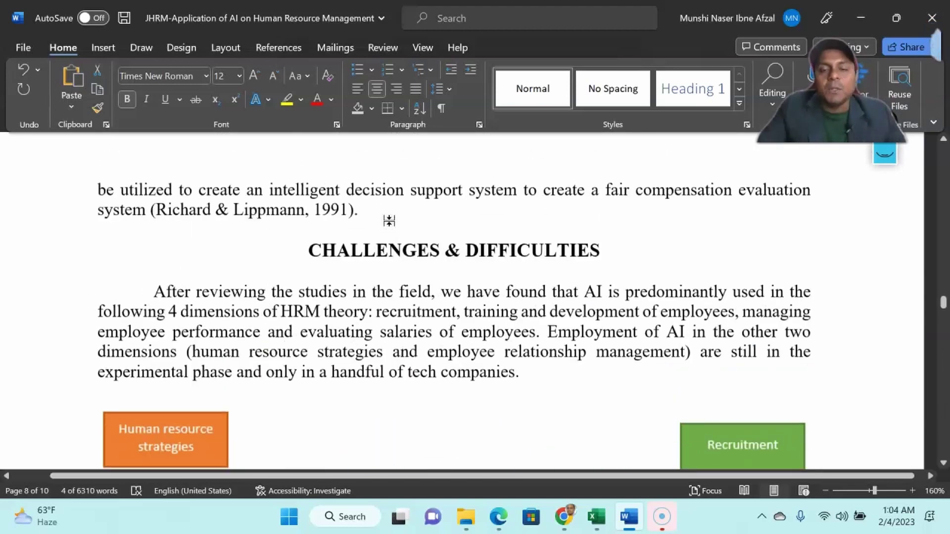
pyautogui.scroll(10, 389, 221)
pyautogui.scroll(20, 390, 220)
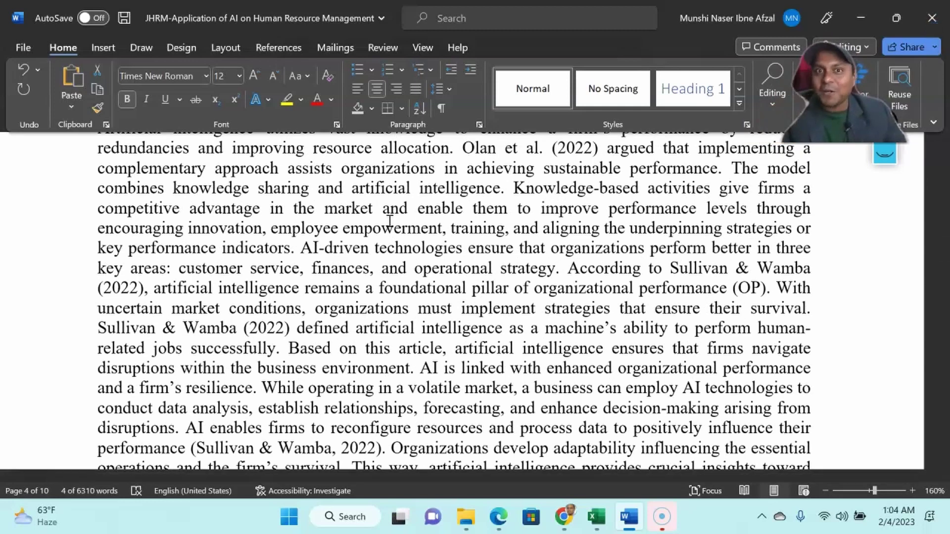
pyautogui.click(597, 517)
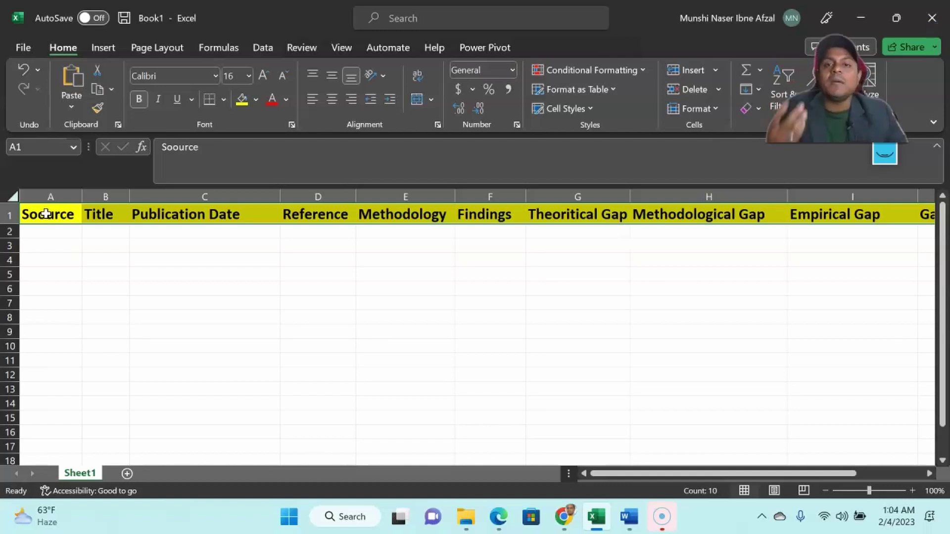
# Walk through the gap-matrix columns: Title, Publication Date, Reference, Methodology and Findings
pyautogui.click(325, 328)
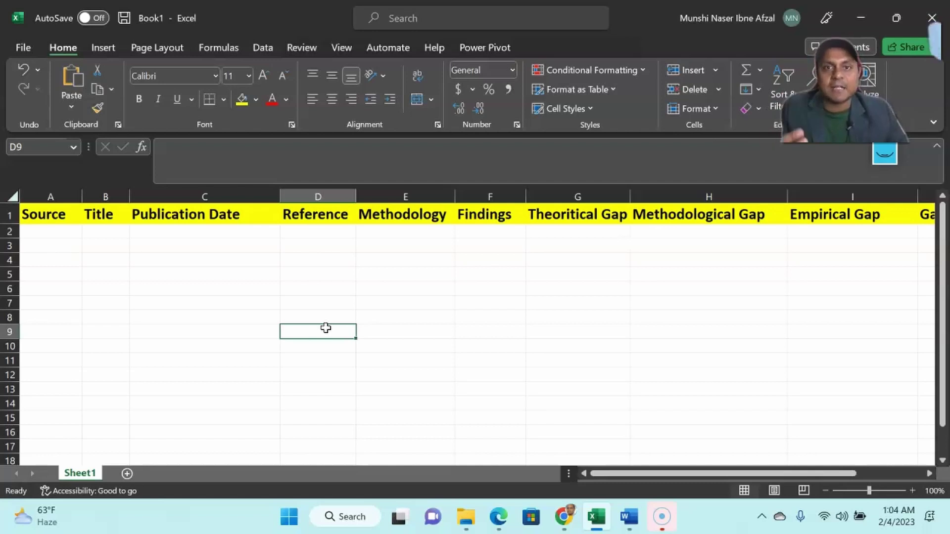
pyautogui.click(107, 218)
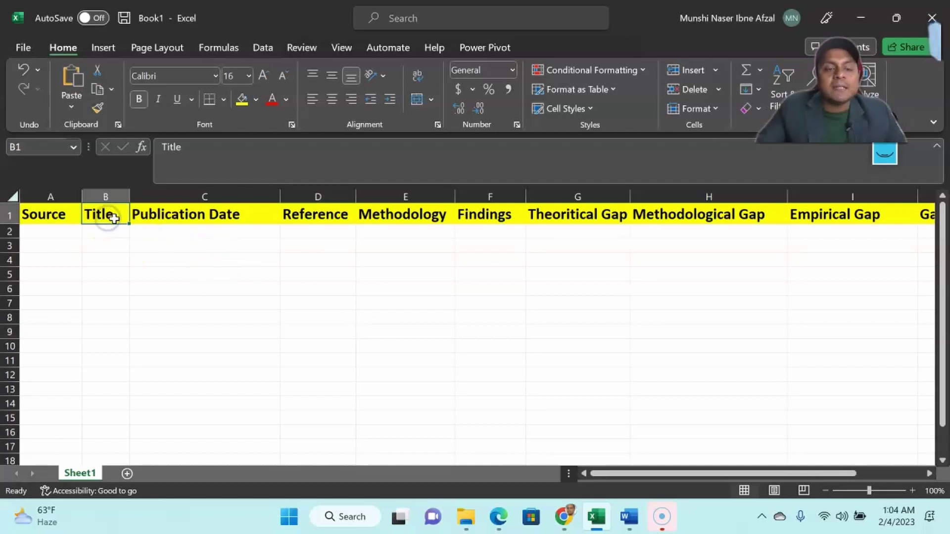
pyautogui.click(196, 229)
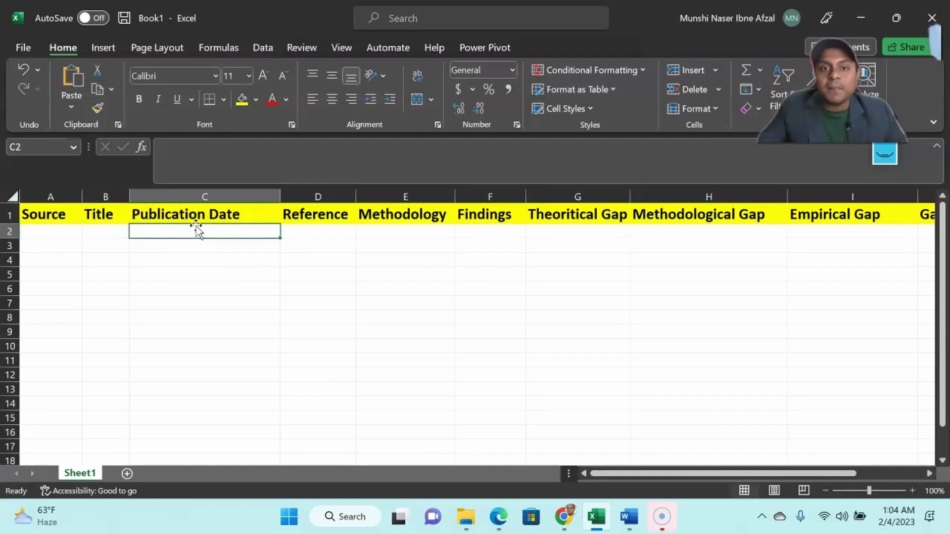
pyautogui.click(212, 231)
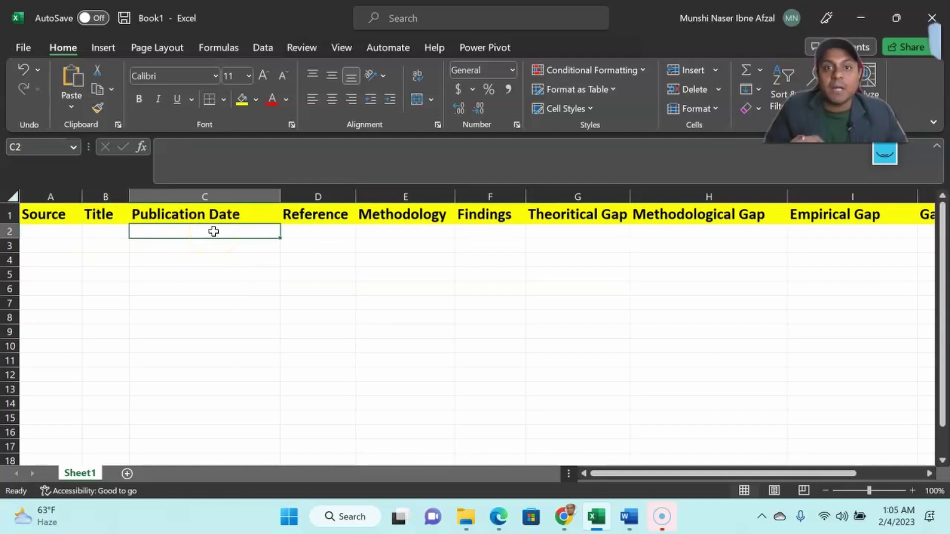
pyautogui.click(309, 233)
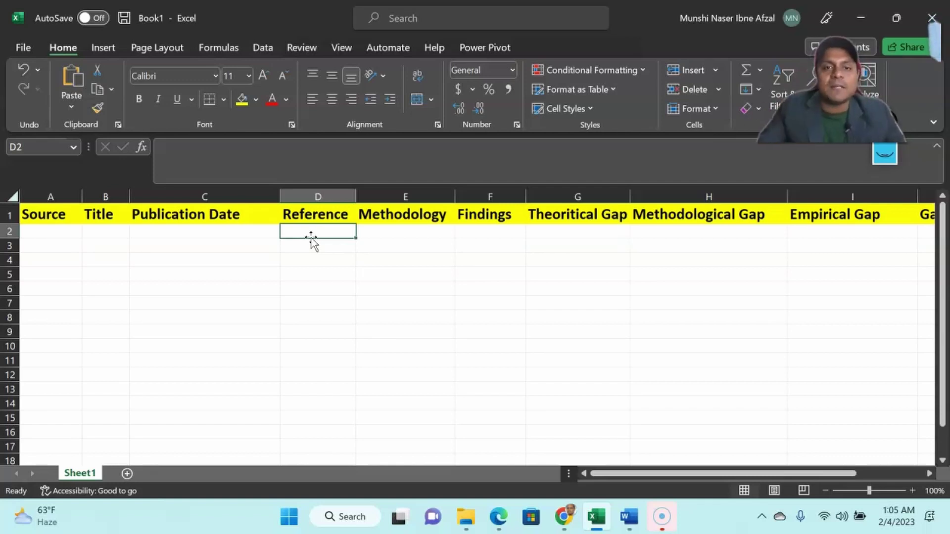
pyautogui.click(382, 230)
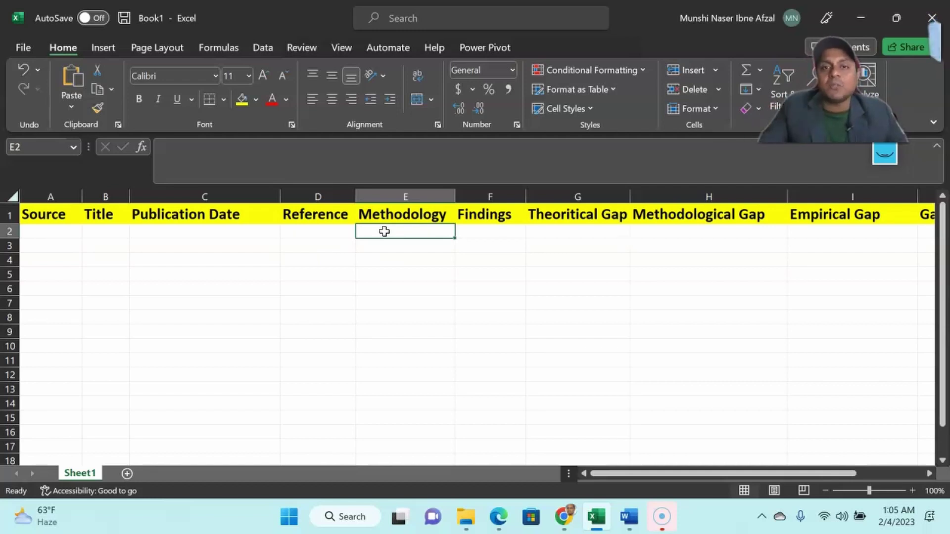
pyautogui.click(472, 230)
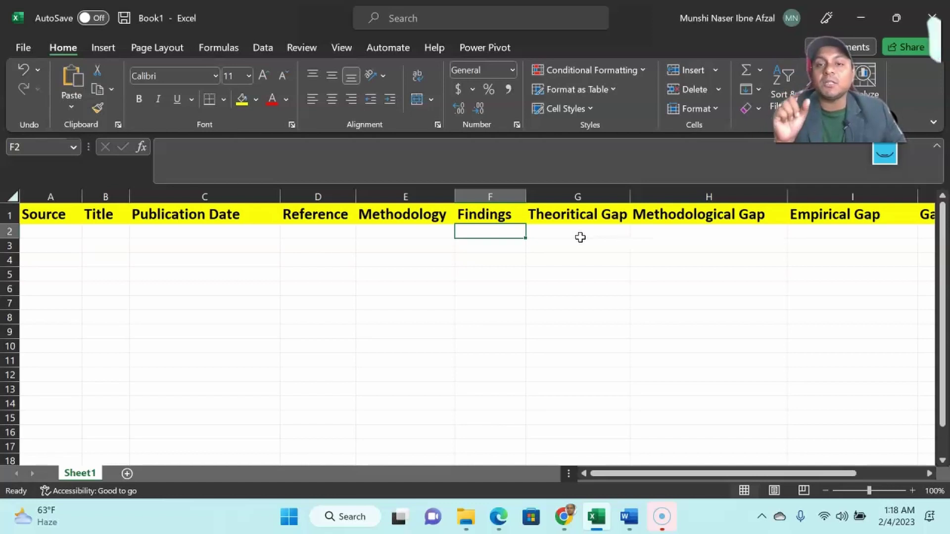
pyautogui.click(690, 229)
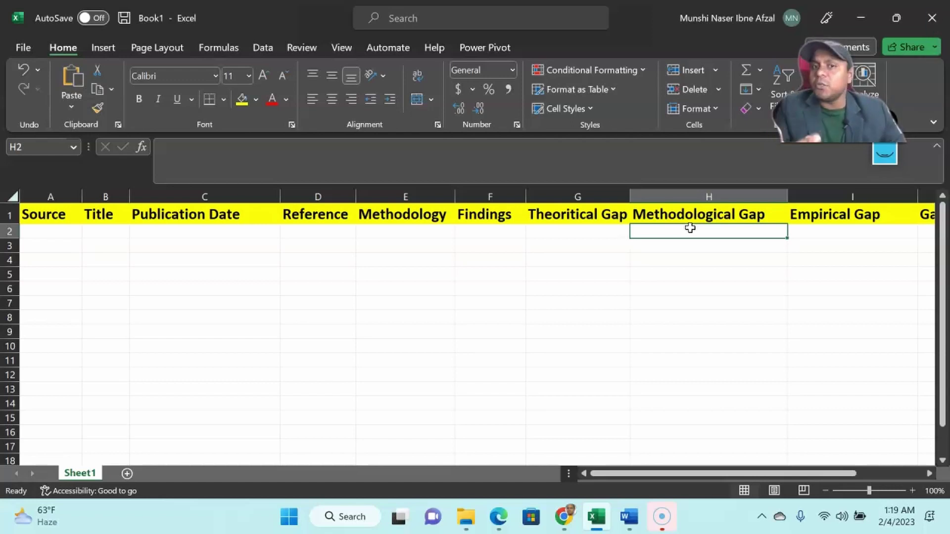
pyautogui.click(845, 237)
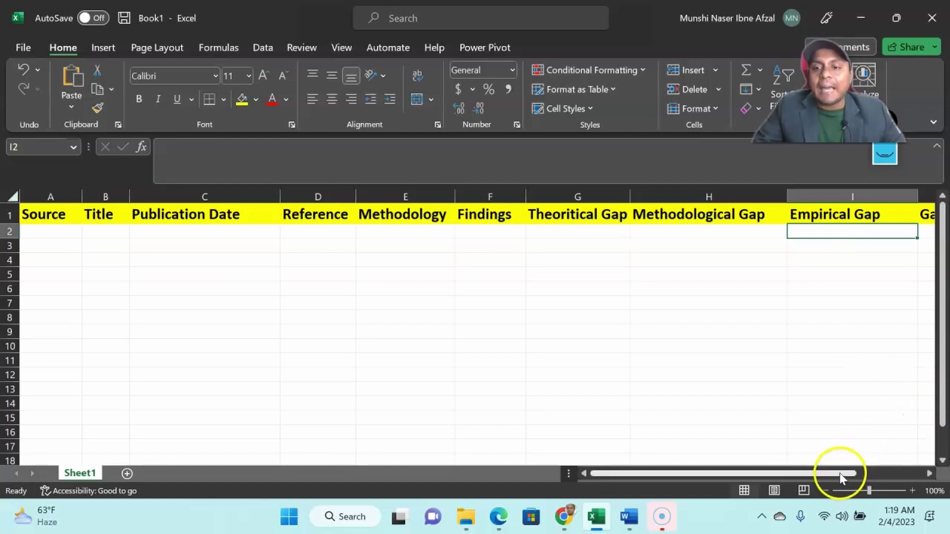
pyautogui.moveTo(839, 473); pyautogui.dragTo(884, 473)
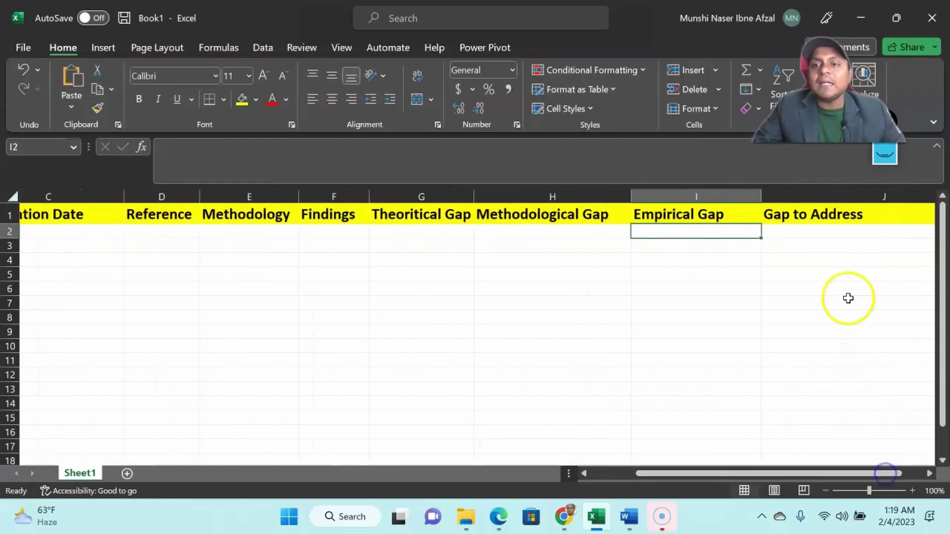
pyautogui.click(829, 234)
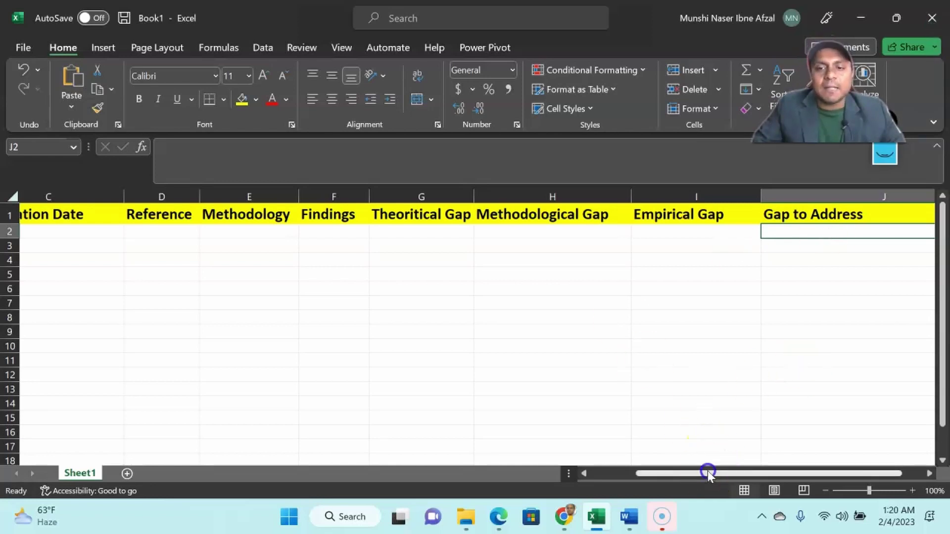
pyautogui.moveTo(708, 473); pyautogui.dragTo(623, 471)
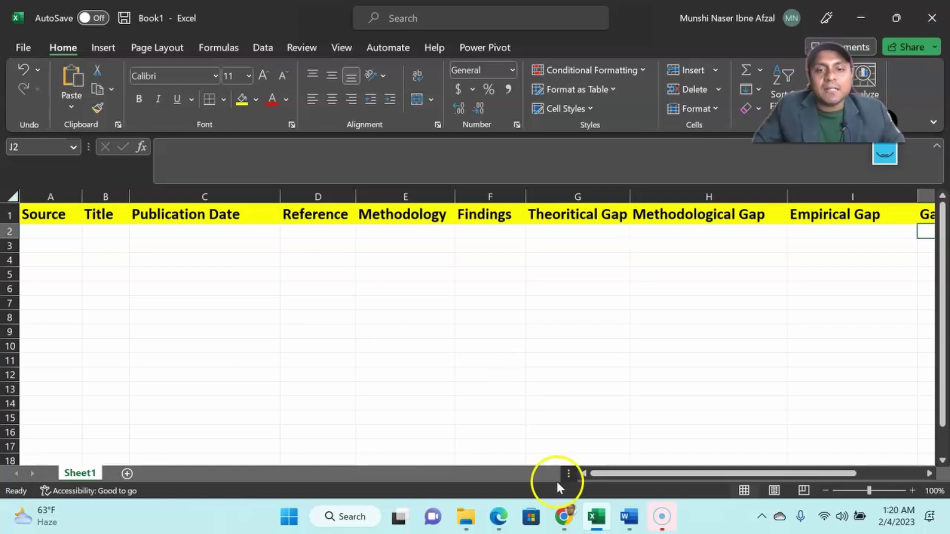
# Show the EM-REPS220001 tab with the UAE sectoral diversification PDF in Chrome and start reading it
pyautogui.click(563, 516)
pyautogui.click(84, 11)
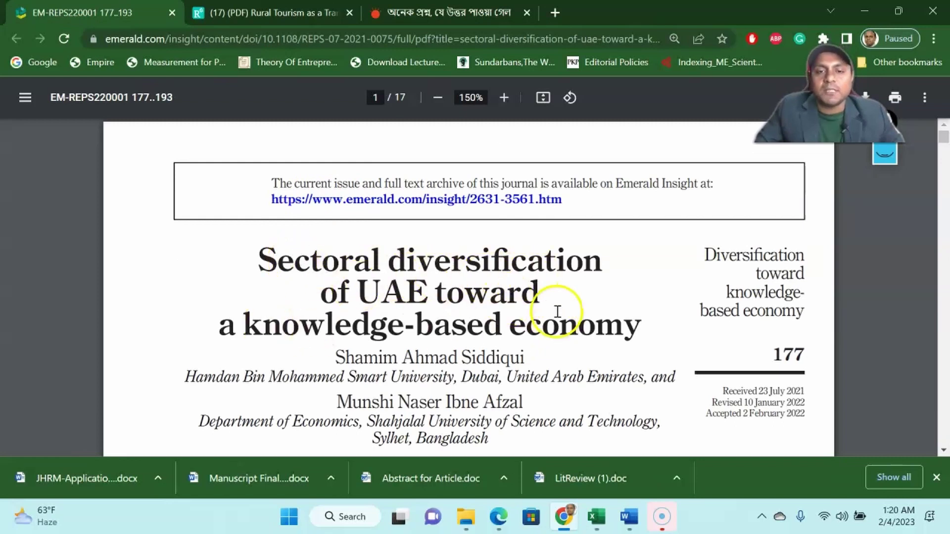
pyautogui.scroll(-15, 558, 322)
pyautogui.scroll(-6, 557, 322)
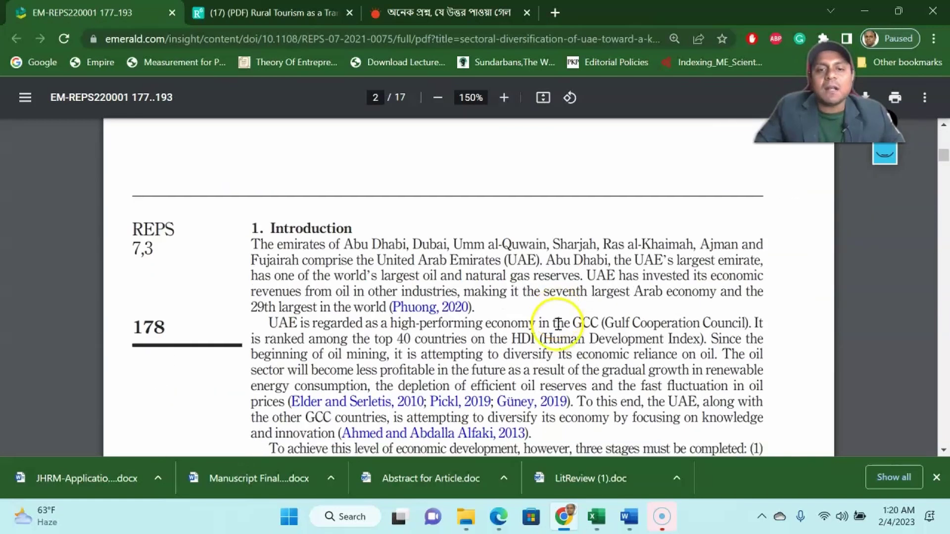
pyautogui.scroll(-5, 504, 233)
pyautogui.scroll(-8, 503, 248)
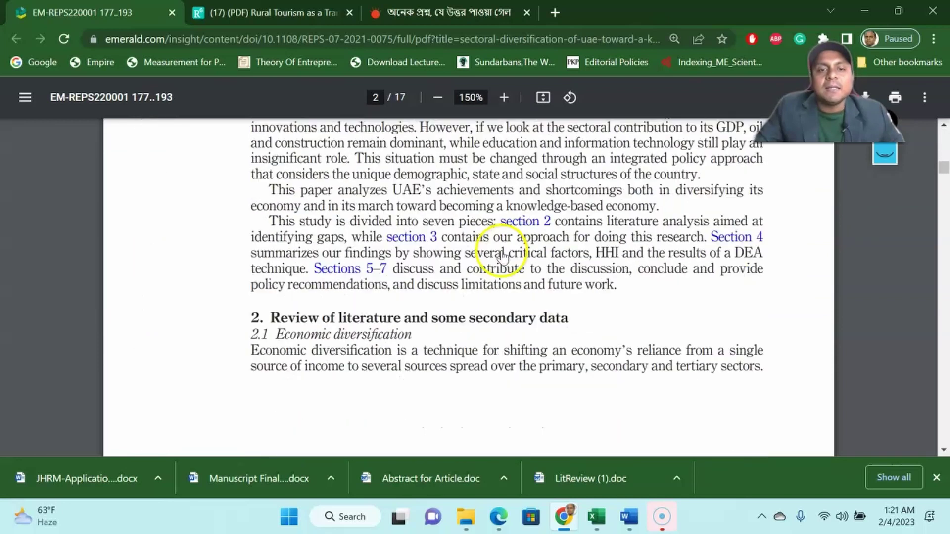
# Scroll the UAE paper down to section 2.3 on the knowledge-based economy
pyautogui.scroll(5, 503, 256)
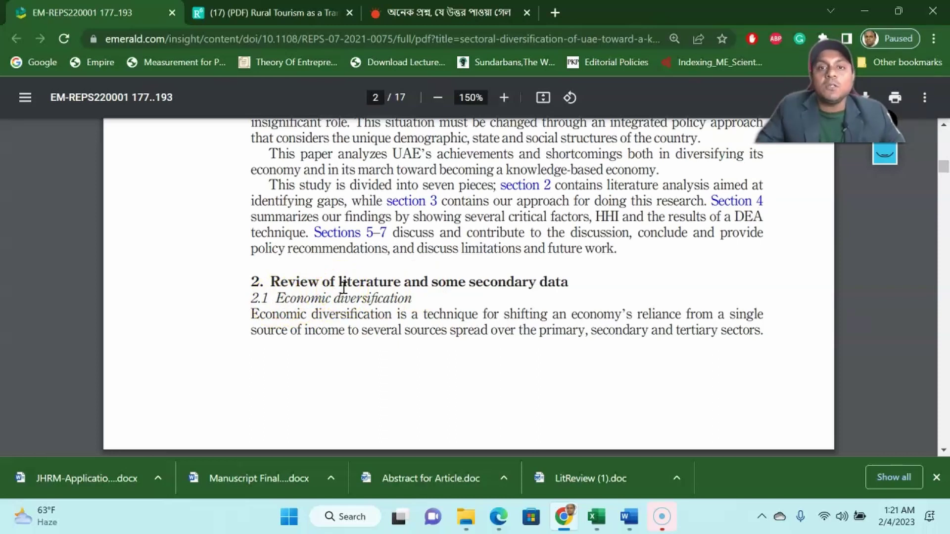
pyautogui.scroll(-3, 339, 286)
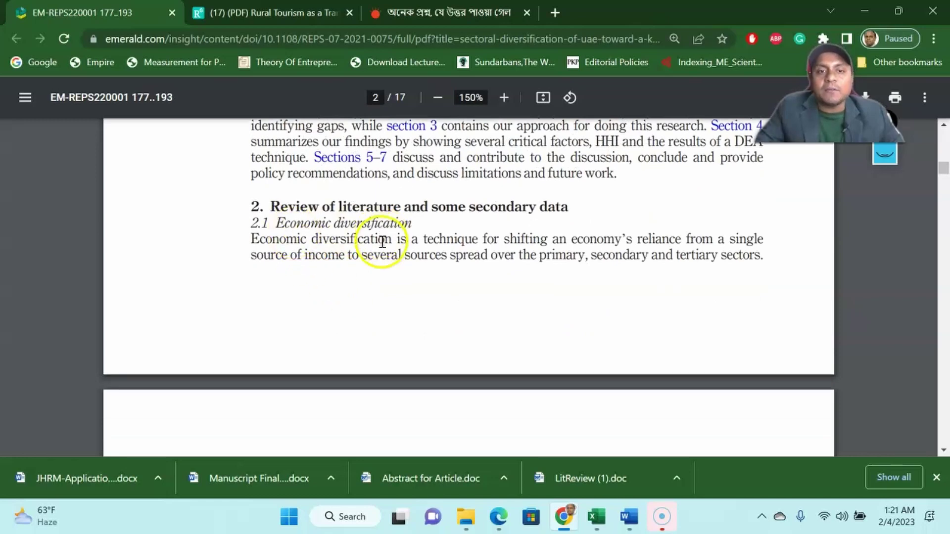
pyautogui.scroll(-15, 382, 240)
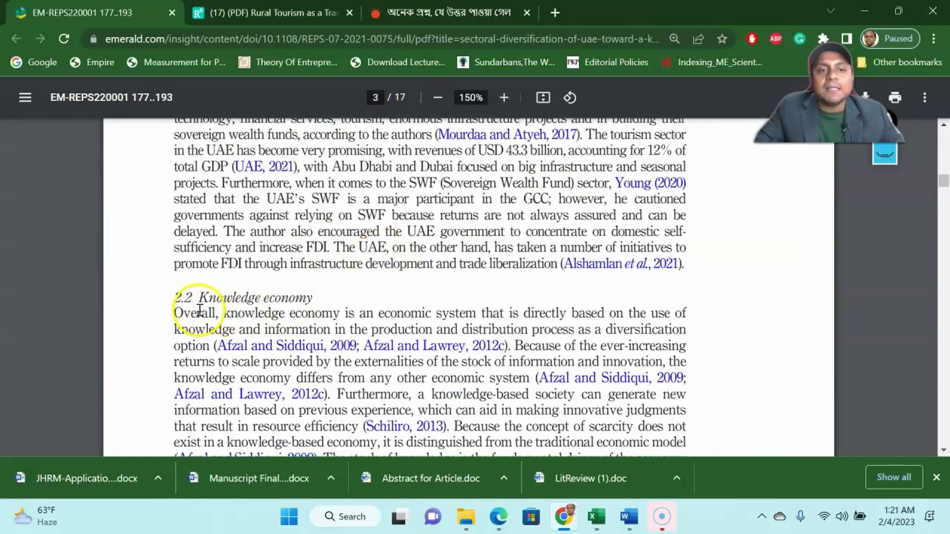
pyautogui.scroll(-12, 297, 307)
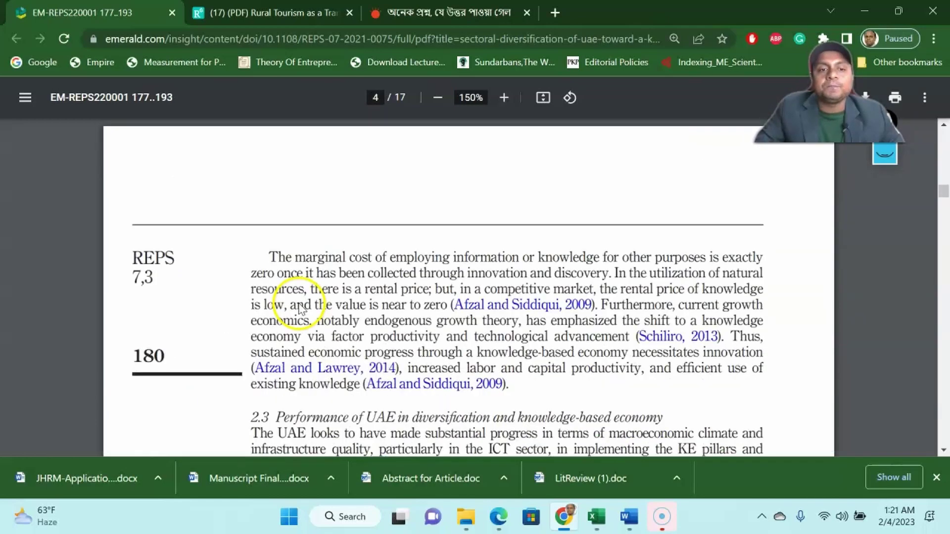
pyautogui.scroll(-9, 299, 304)
pyautogui.scroll(5, 294, 296)
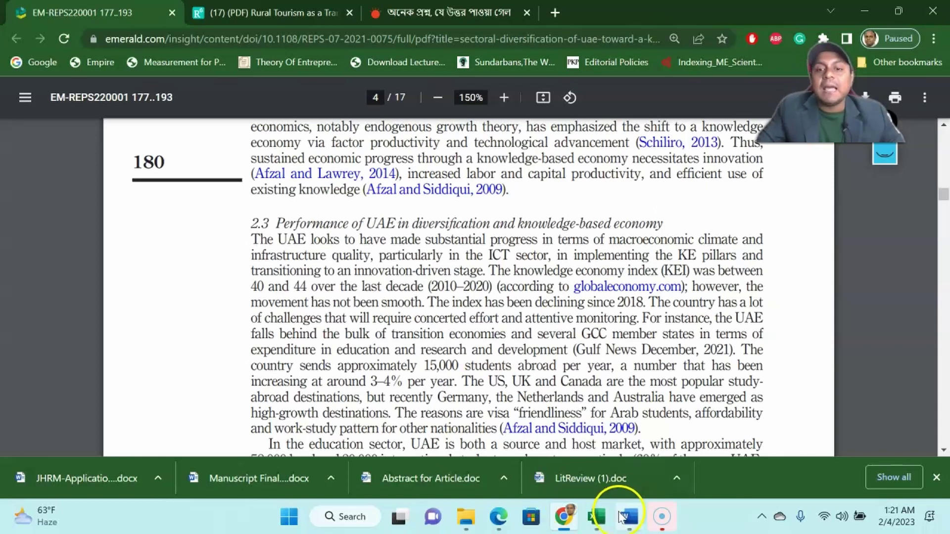
# Open the Rural Tourism review tab and scroll through introduction and methodology to the Figure 1 flowchart
pyautogui.click(222, 13)
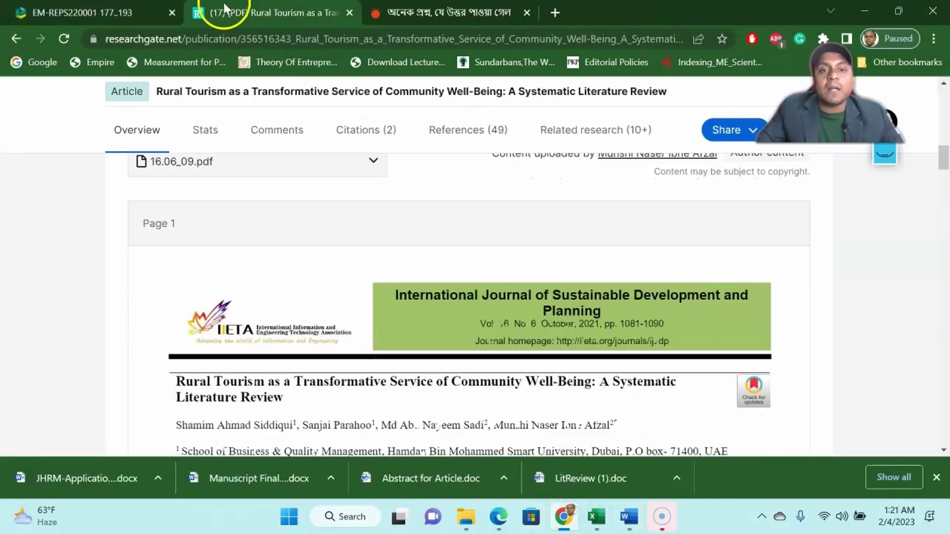
pyautogui.scroll(-3, 524, 265)
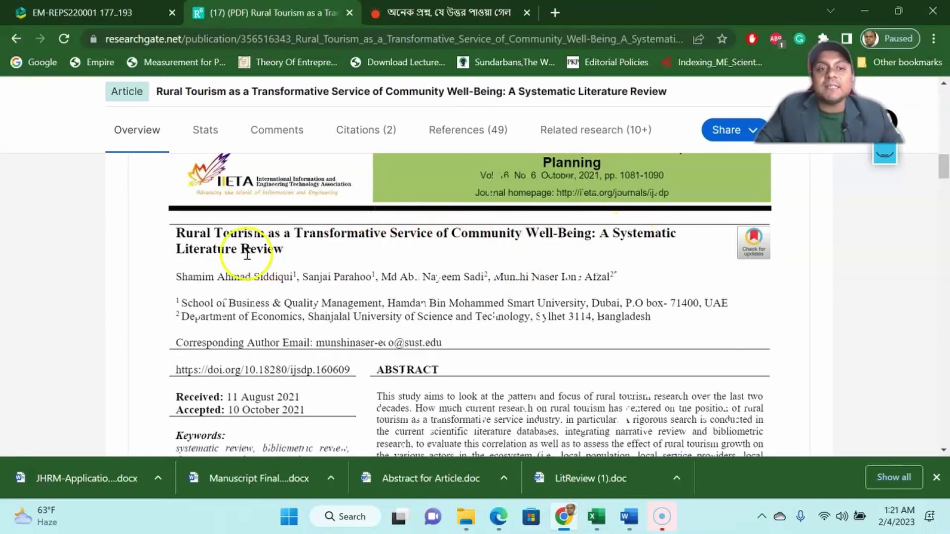
pyautogui.scroll(-7, 277, 264)
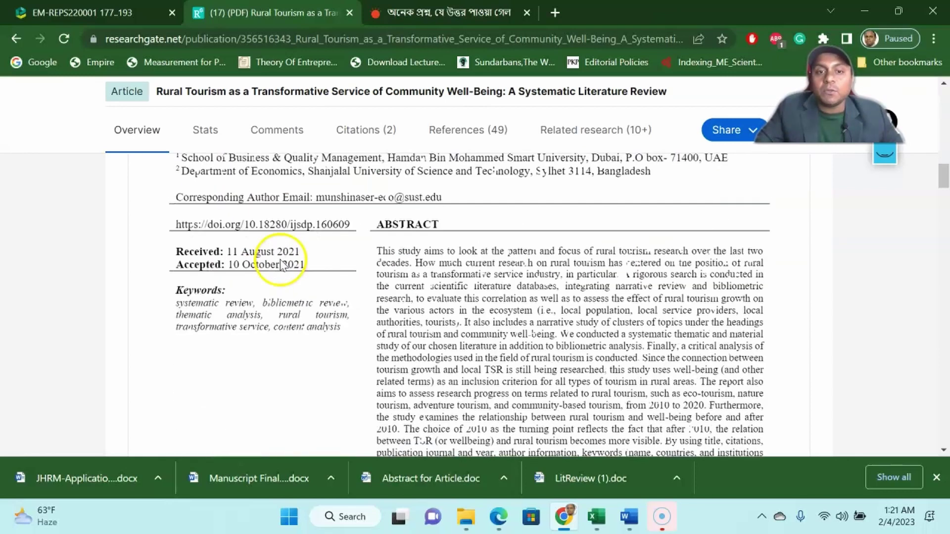
pyautogui.scroll(-1, 459, 271)
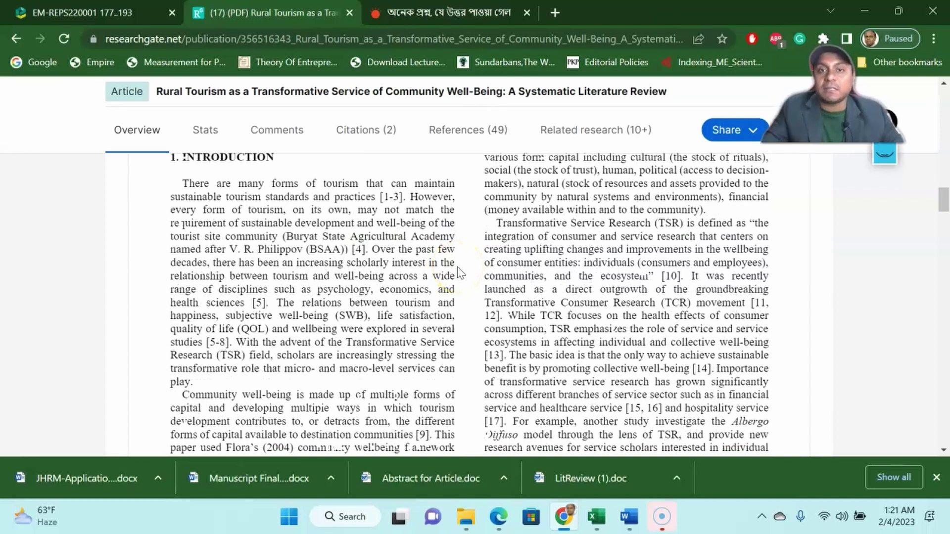
pyautogui.scroll(-3, 459, 271)
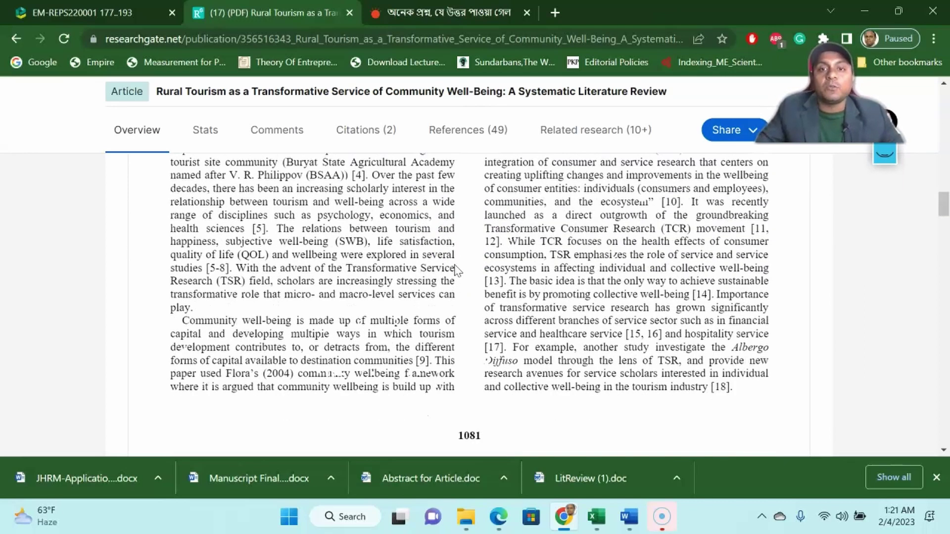
pyautogui.scroll(-12, 456, 270)
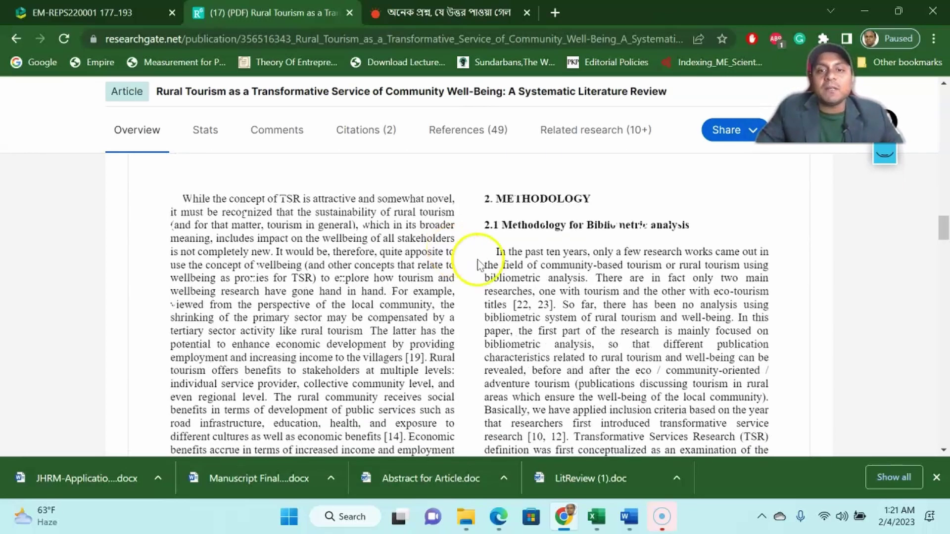
pyautogui.moveTo(500, 225); pyautogui.dragTo(659, 227)
pyautogui.scroll(-9, 608, 261)
pyautogui.click(608, 260)
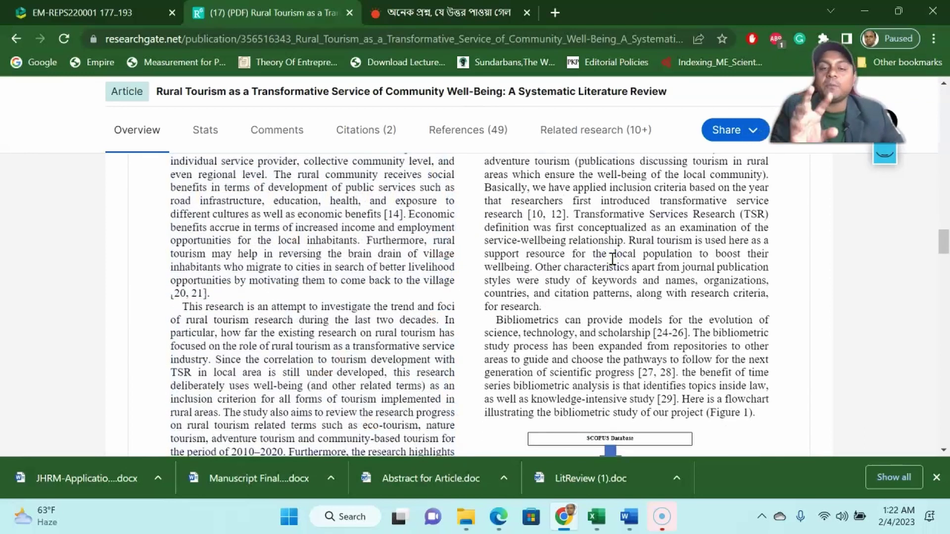
pyautogui.scroll(-9, 613, 258)
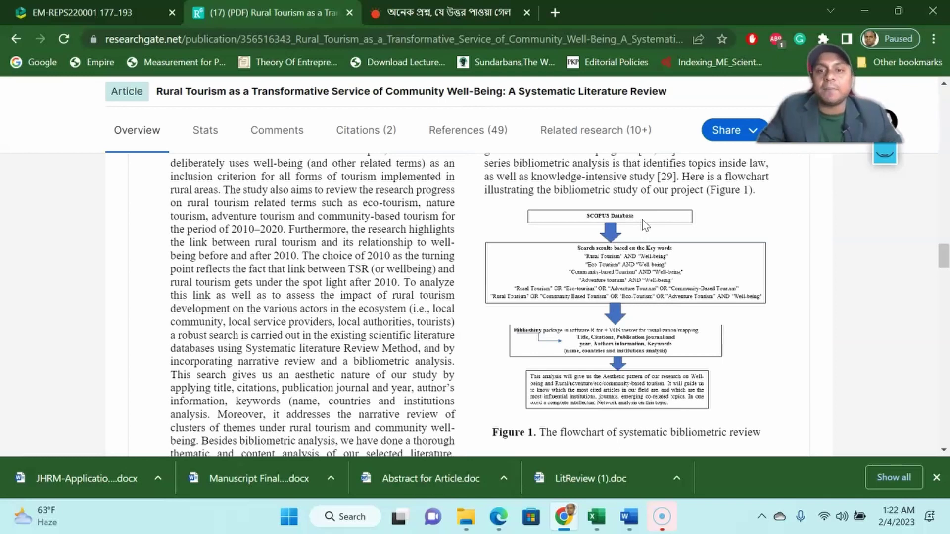
# Scroll the Rural Tourism PDF to section 4 Results and Discussion, then return to the Word manuscript
pyautogui.scroll(-3, 643, 218)
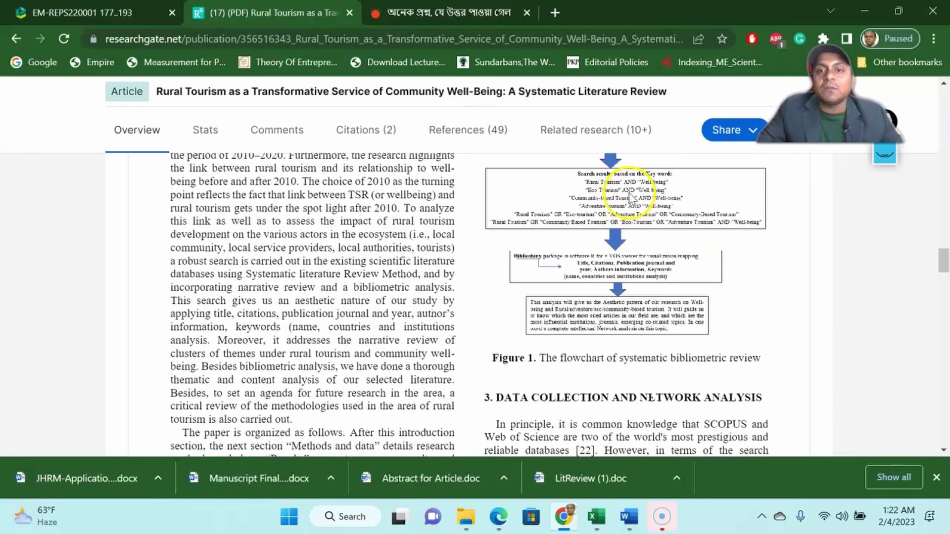
pyautogui.scroll(-5, 633, 197)
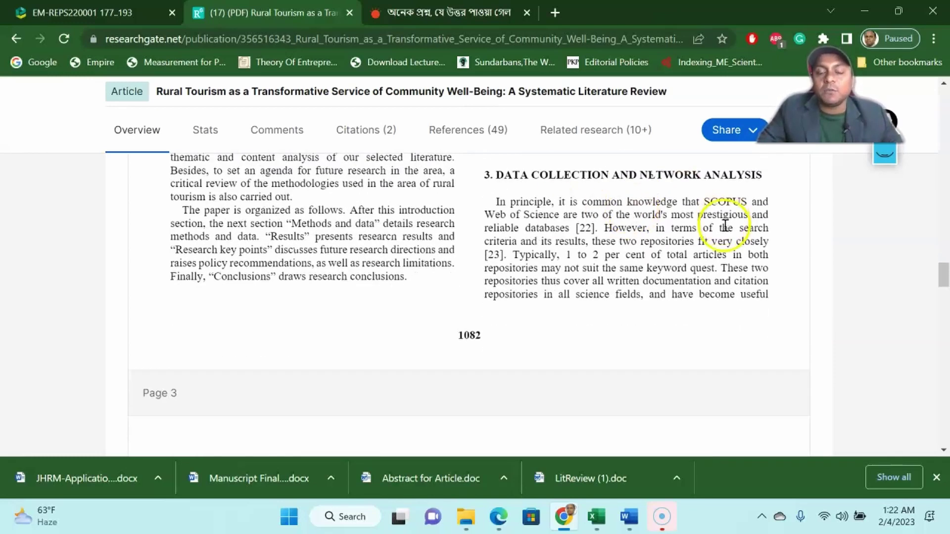
pyautogui.scroll(-10, 725, 226)
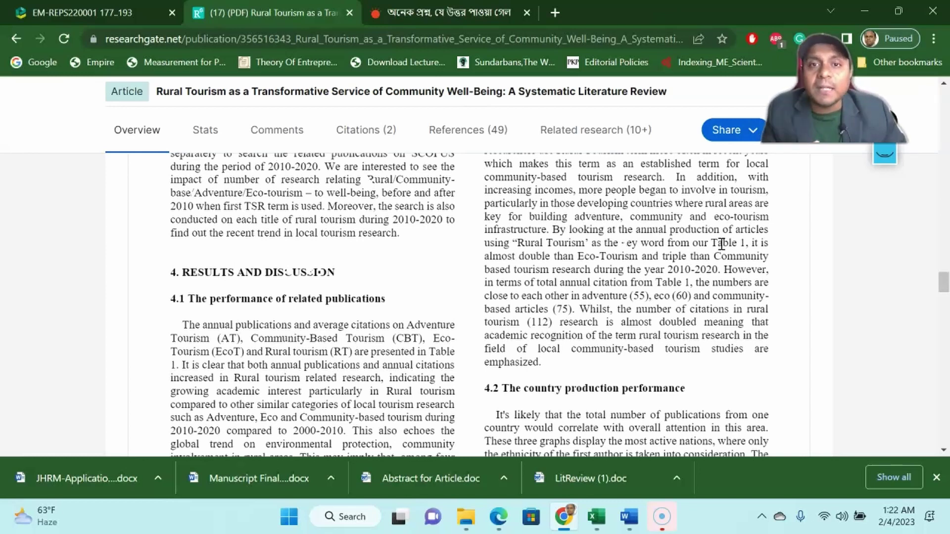
pyautogui.click(629, 516)
# Scroll to page 3's passage on UAE AI in health sectors, briefly showing then minimizing Excel
pyautogui.scroll(10, 534, 222)
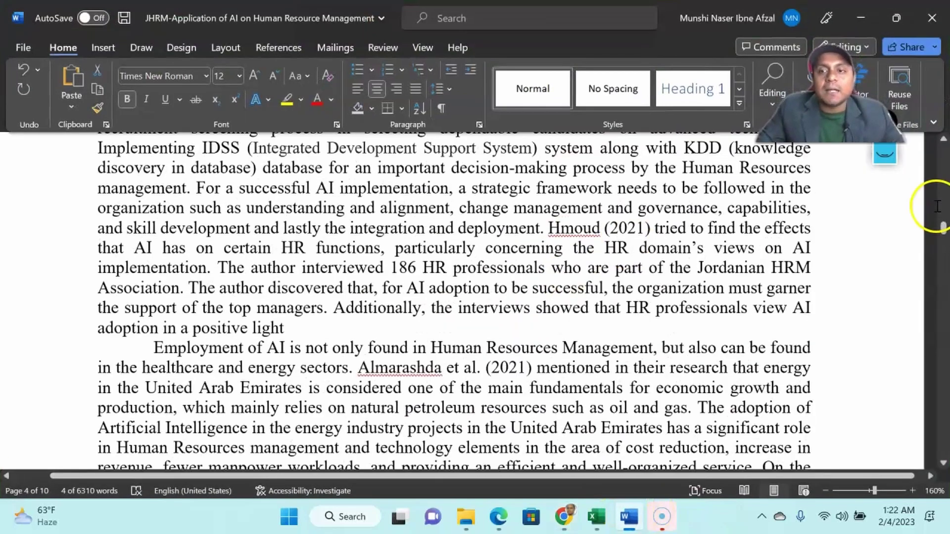
pyautogui.scroll(-6, 613, 259)
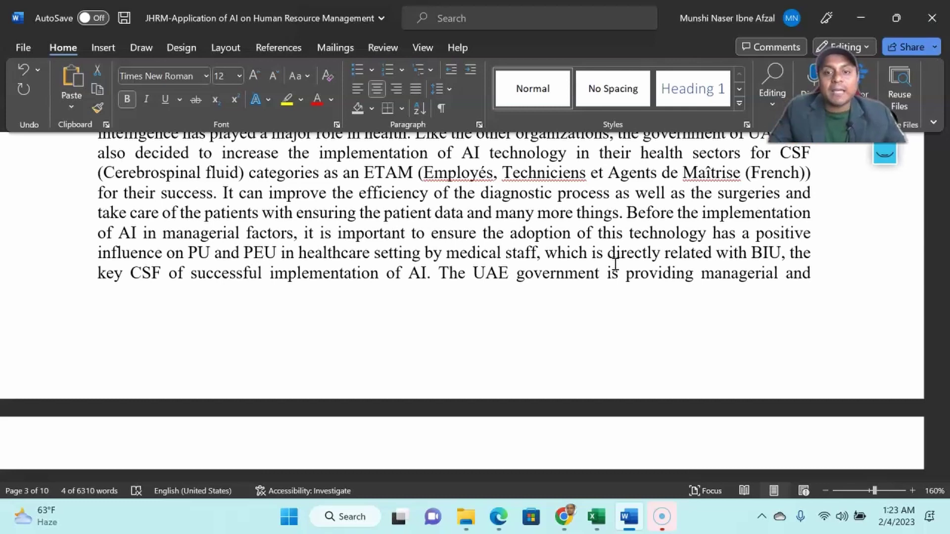
pyautogui.click(600, 525)
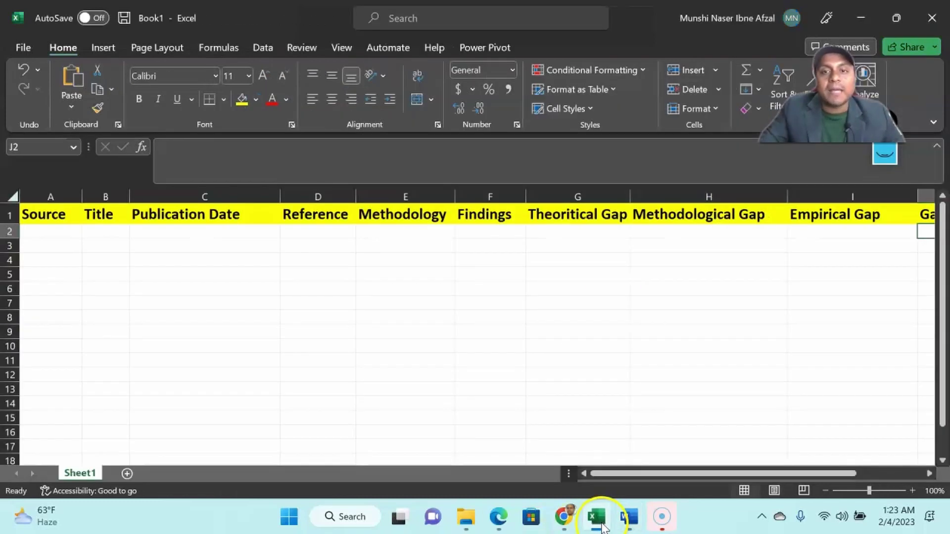
pyautogui.click(601, 526)
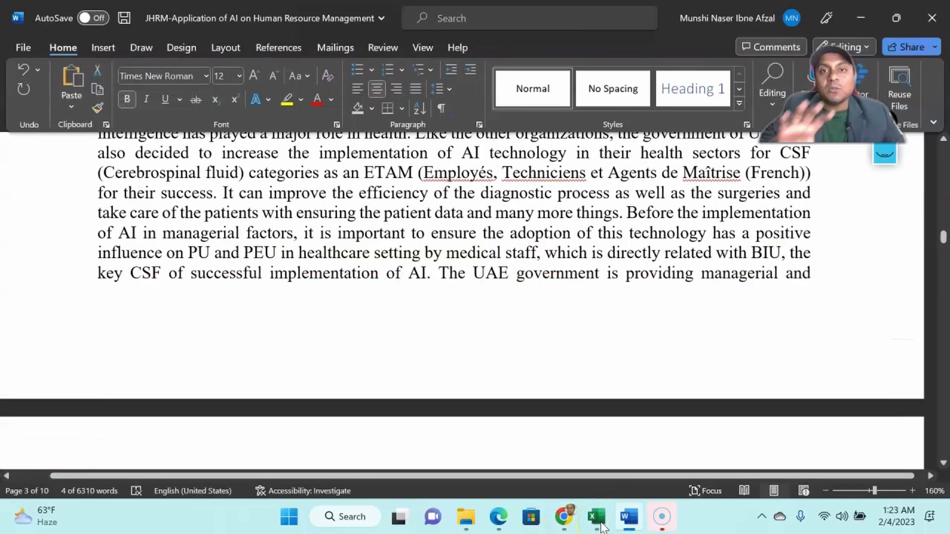